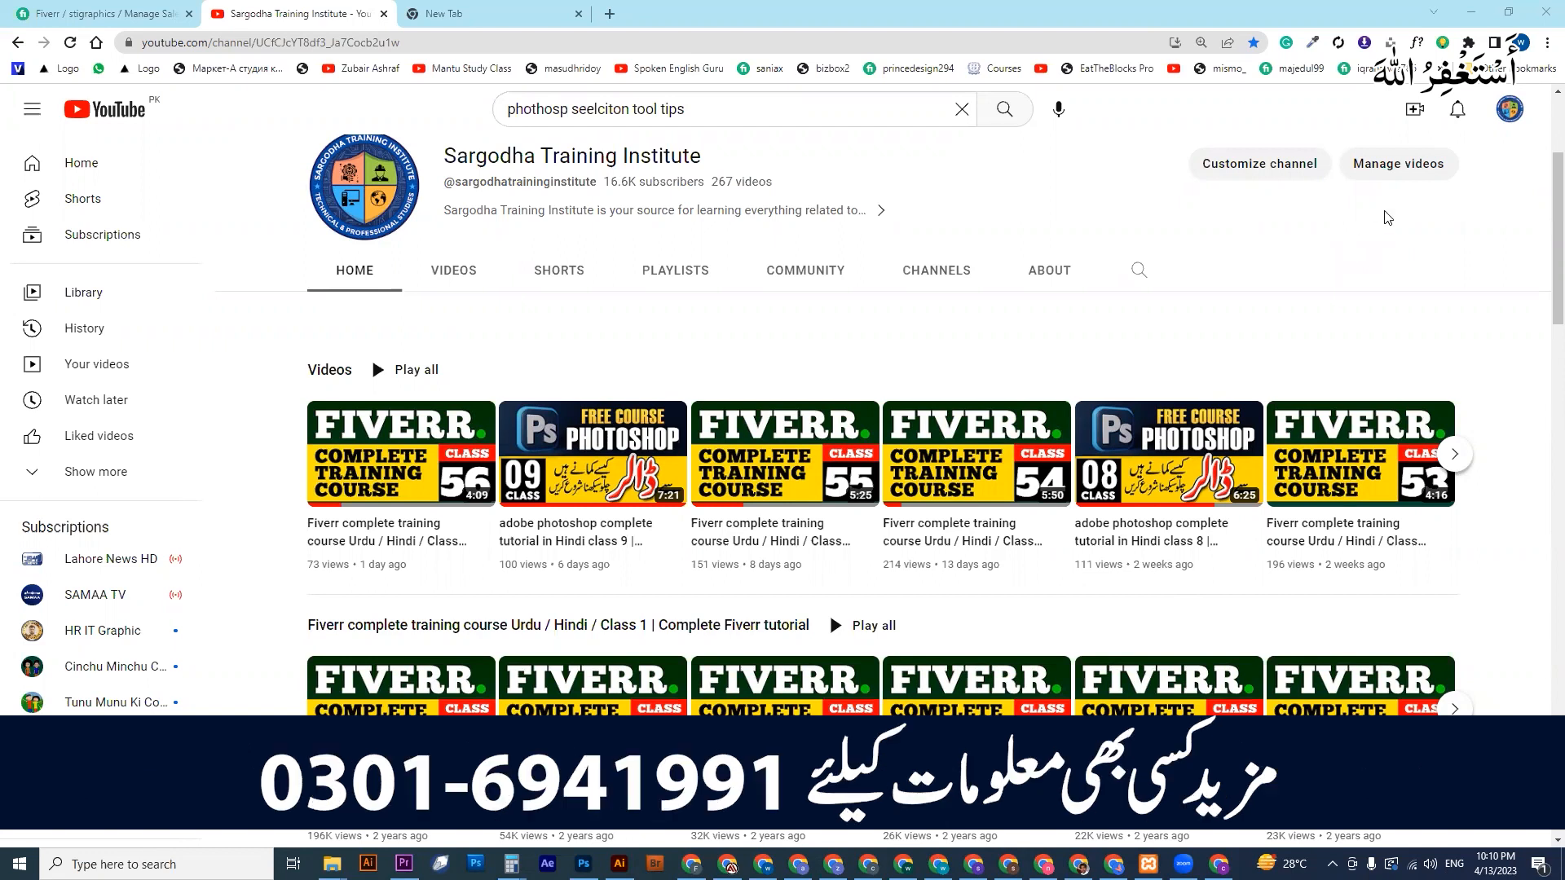
- Switch to Photoshop, create a new document from the A4 print preset, and convert its background into a regular layer
{"action": "left_click", "coordinate": [583, 863]}
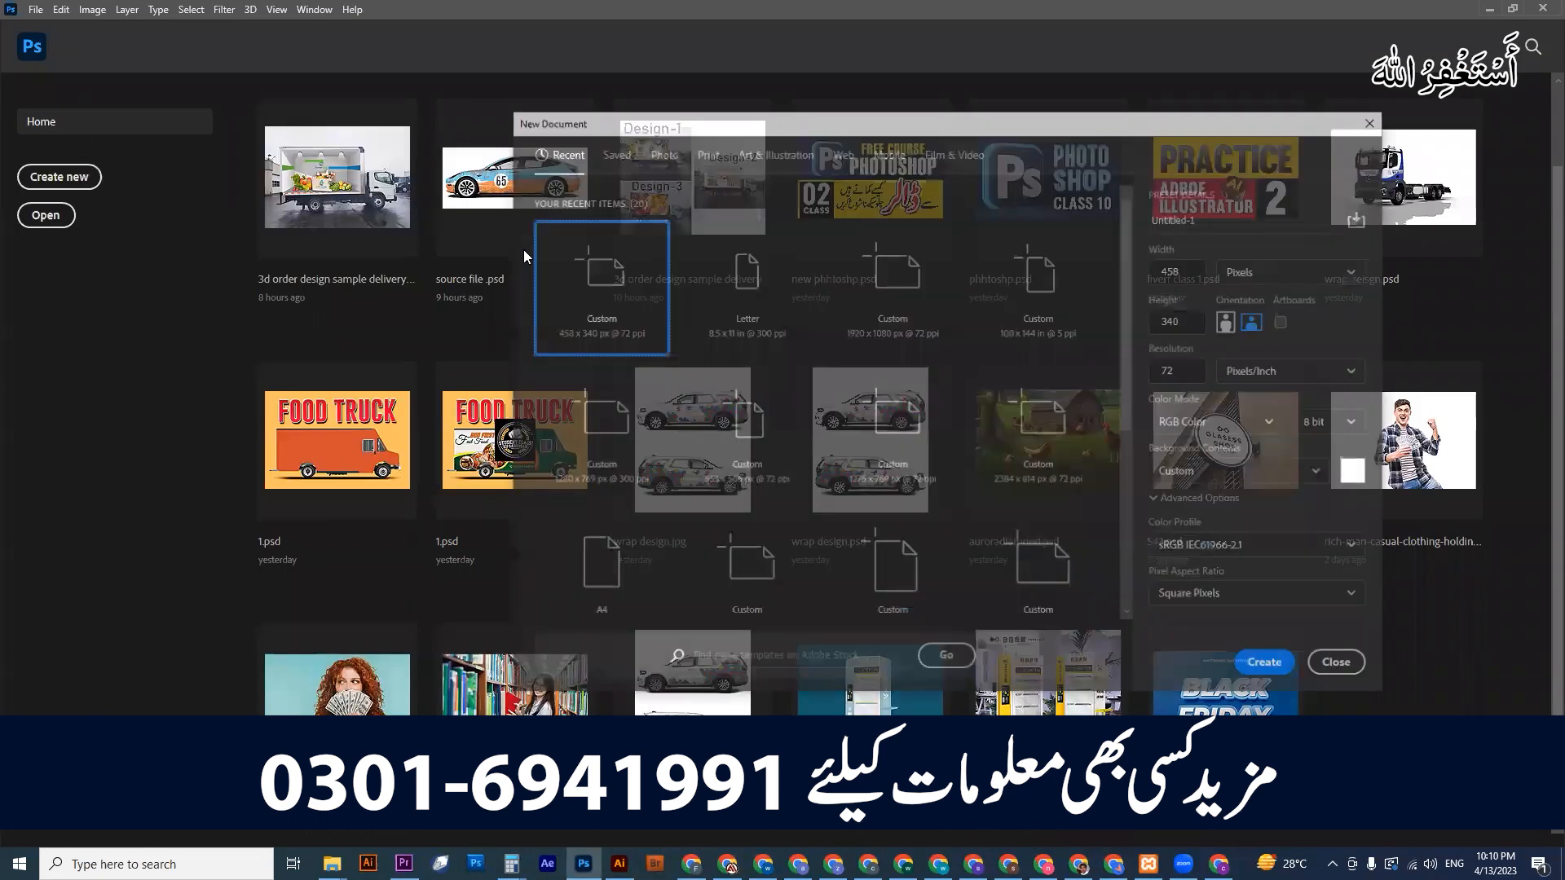
{"action": "left_click", "coordinate": [703, 159]}
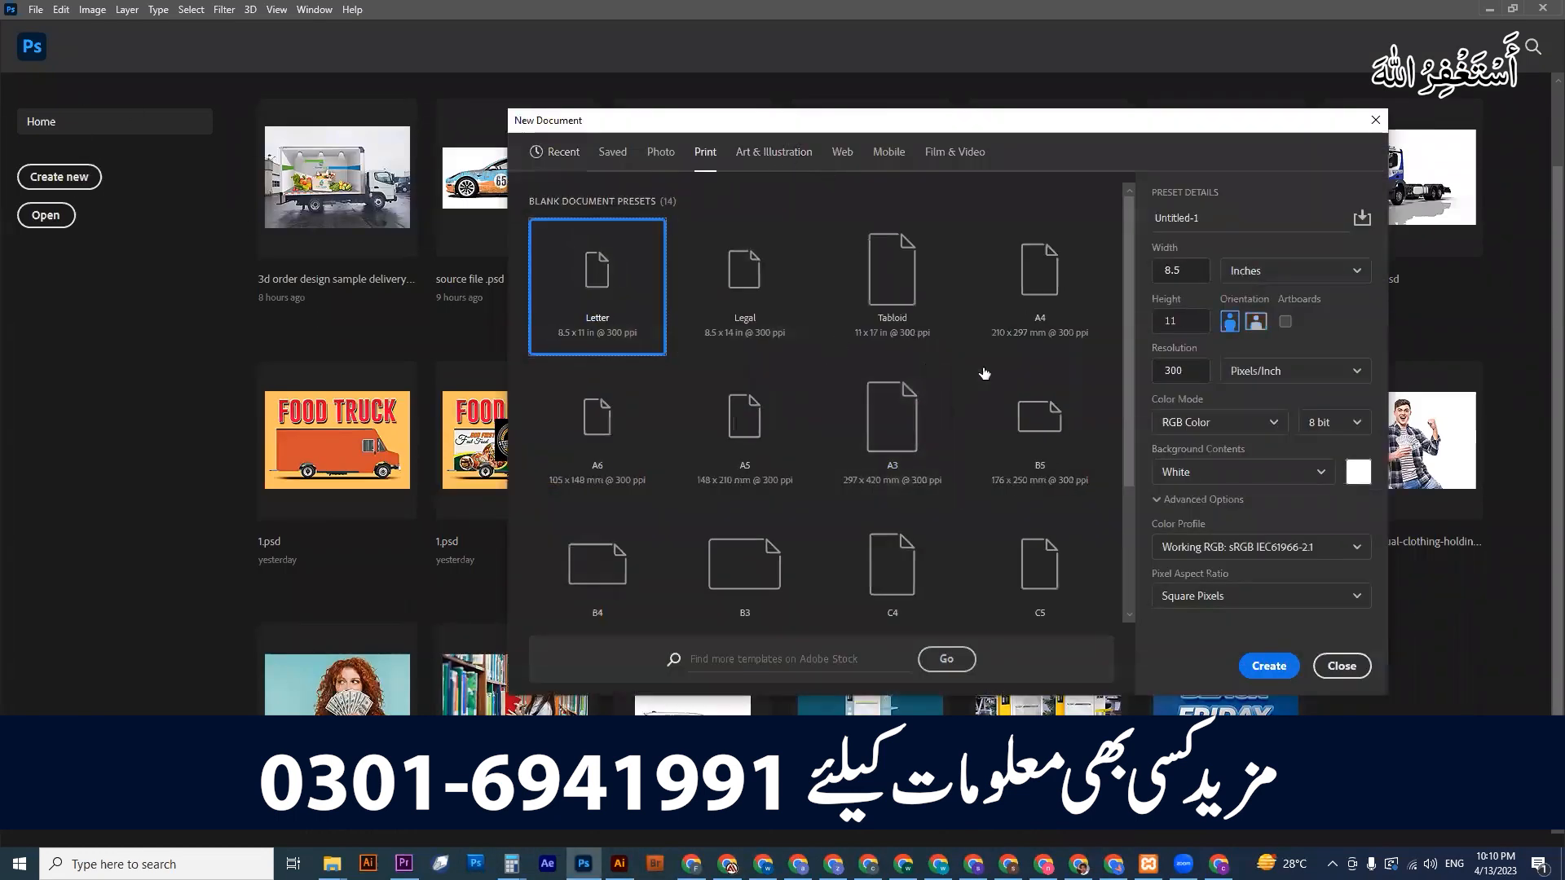
{"action": "left_click", "coordinate": [1029, 269]}
{"action": "left_click", "coordinate": [1269, 666]}
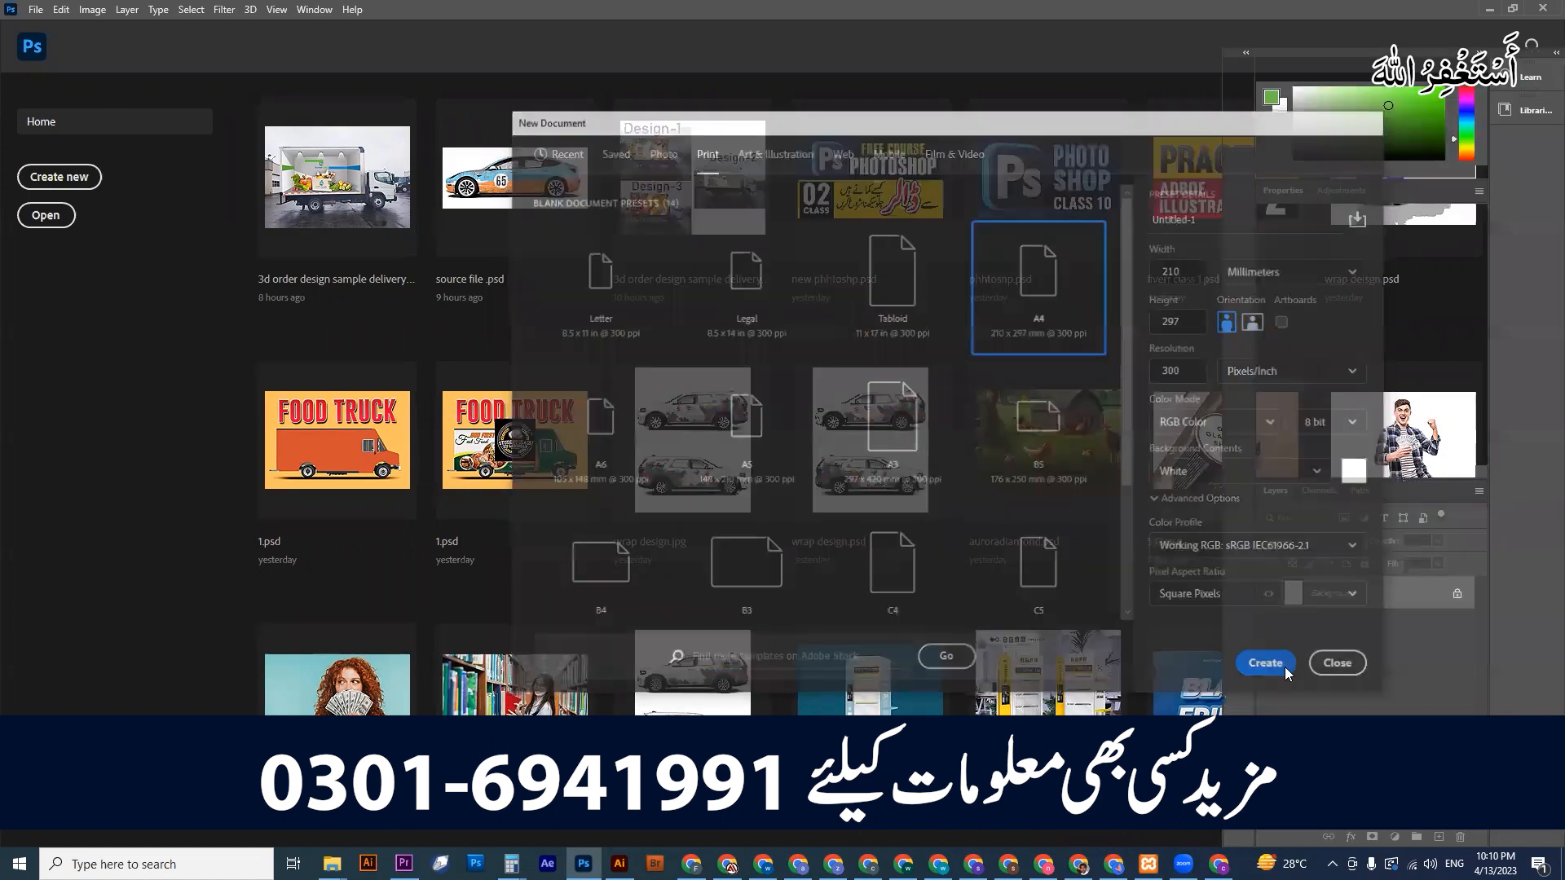
{"action": "double_click", "coordinate": [1344, 596]}
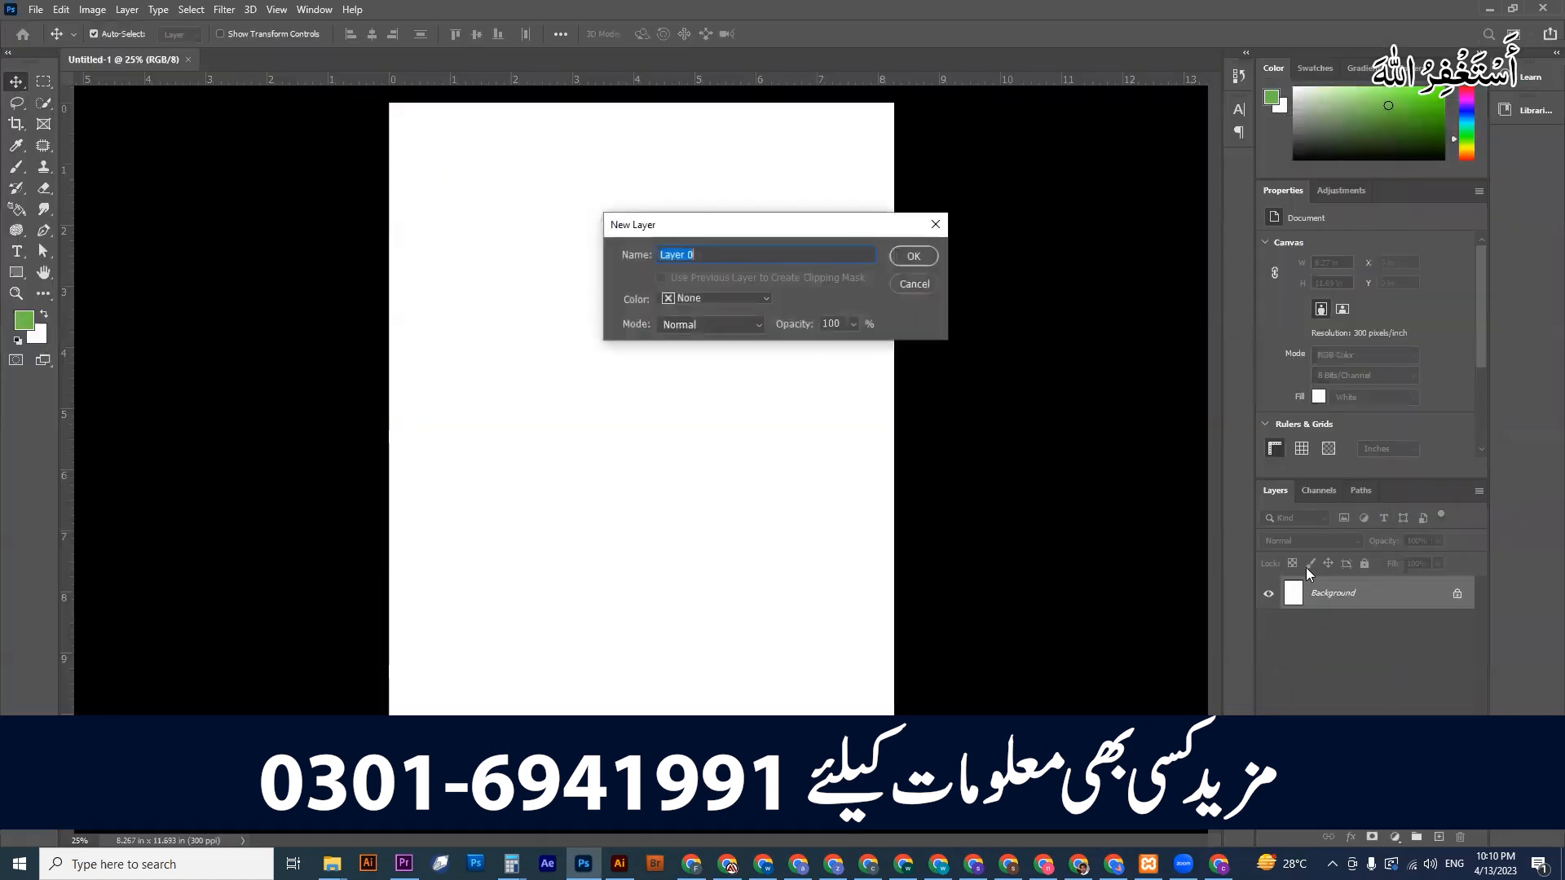
{"action": "left_click", "coordinate": [913, 256]}
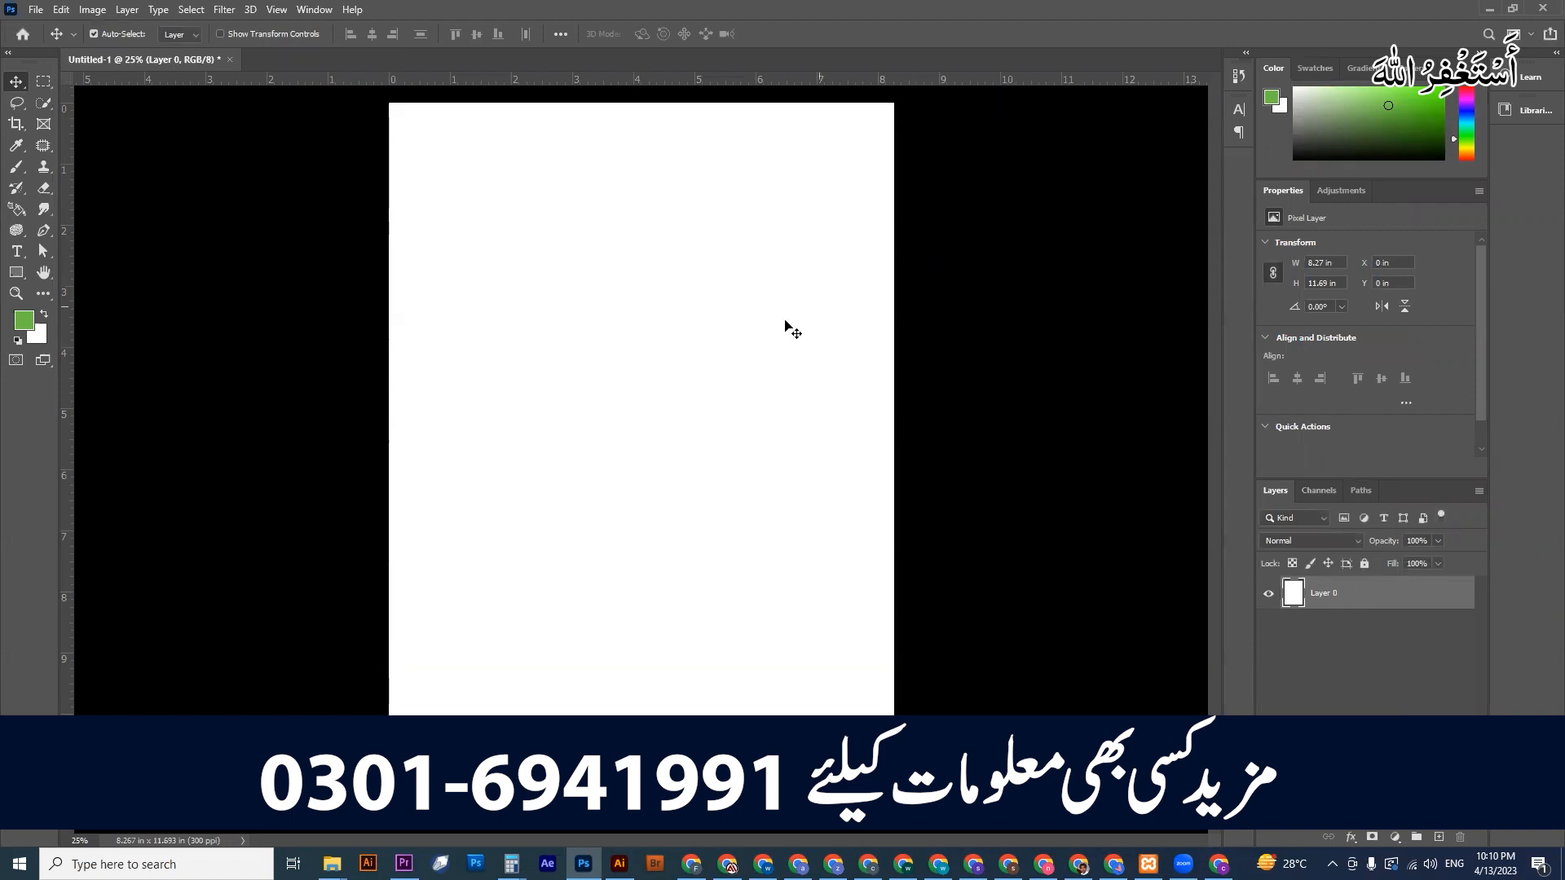
- Activate the Lasso tool and set it to make a new selection
{"action": "left_click", "coordinate": [15, 106]}
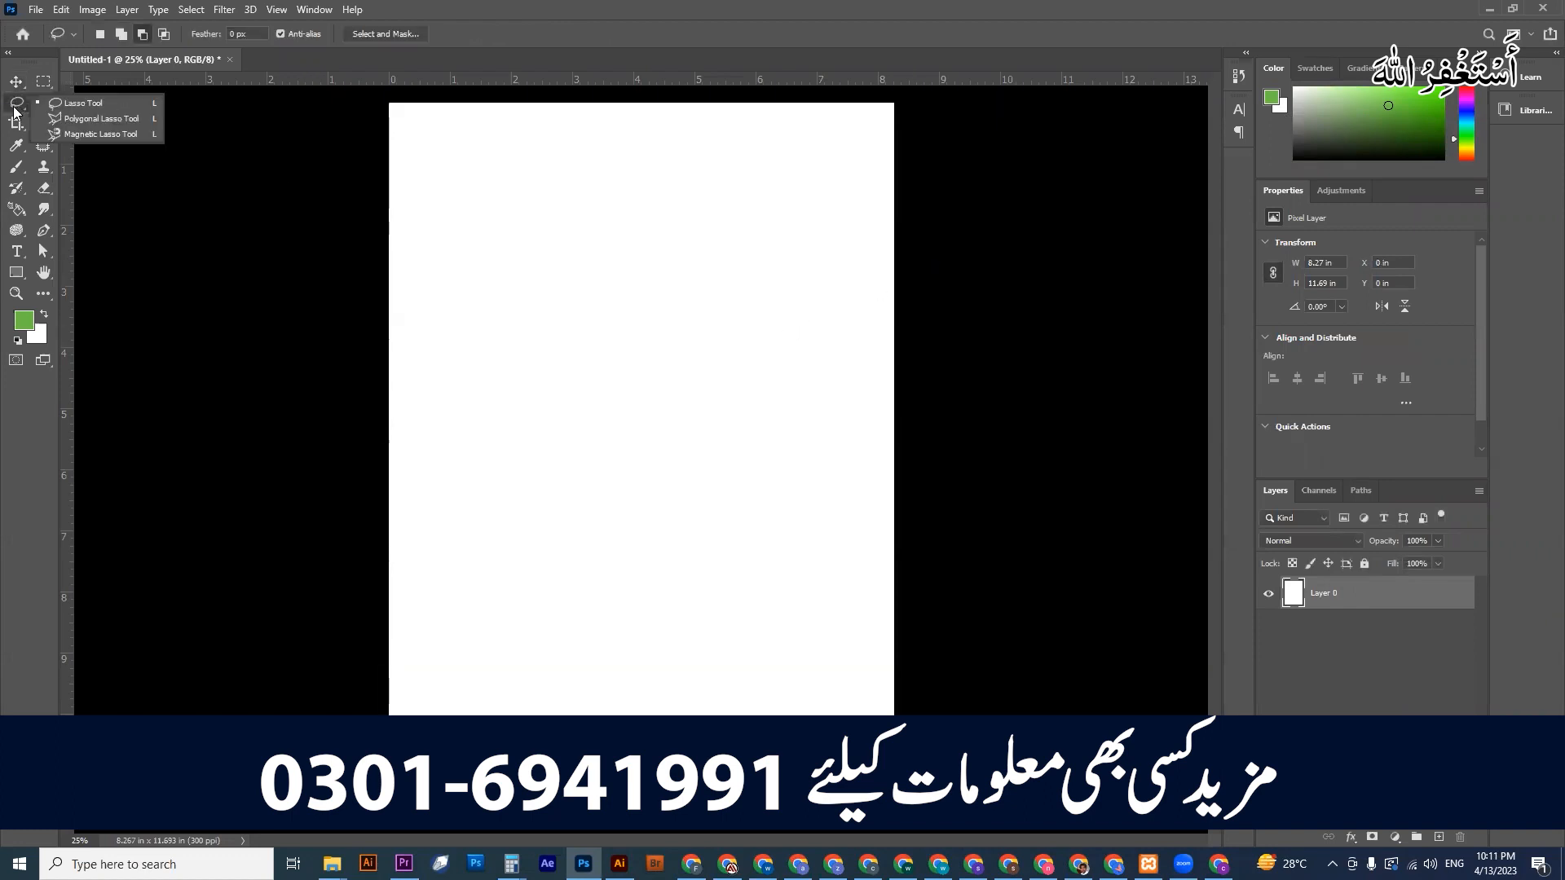
{"action": "left_click", "coordinate": [78, 103]}
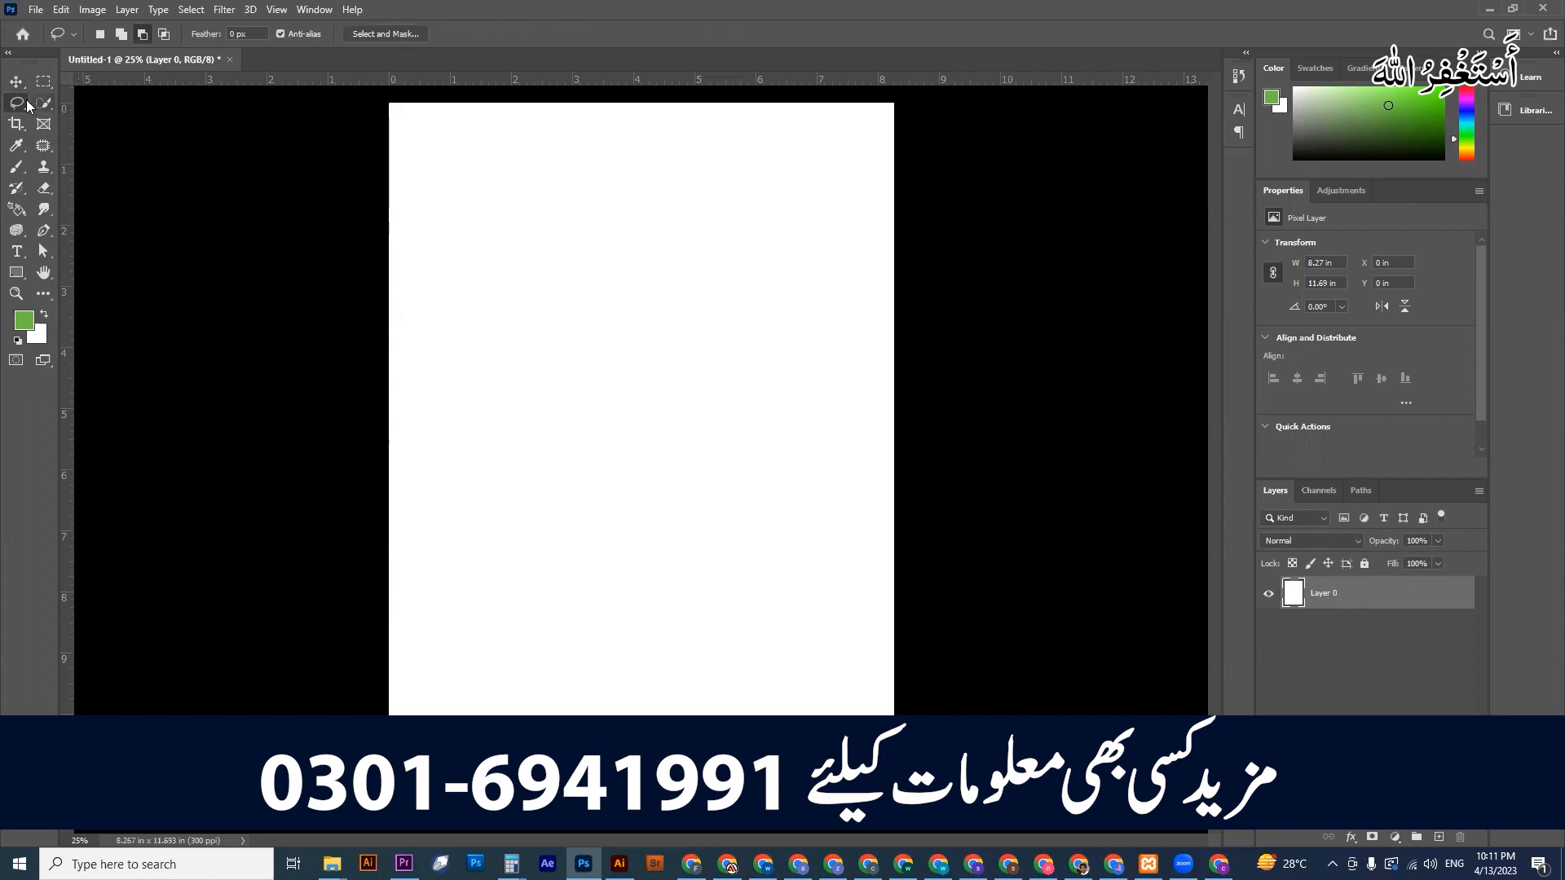
{"action": "left_click", "coordinate": [44, 81]}
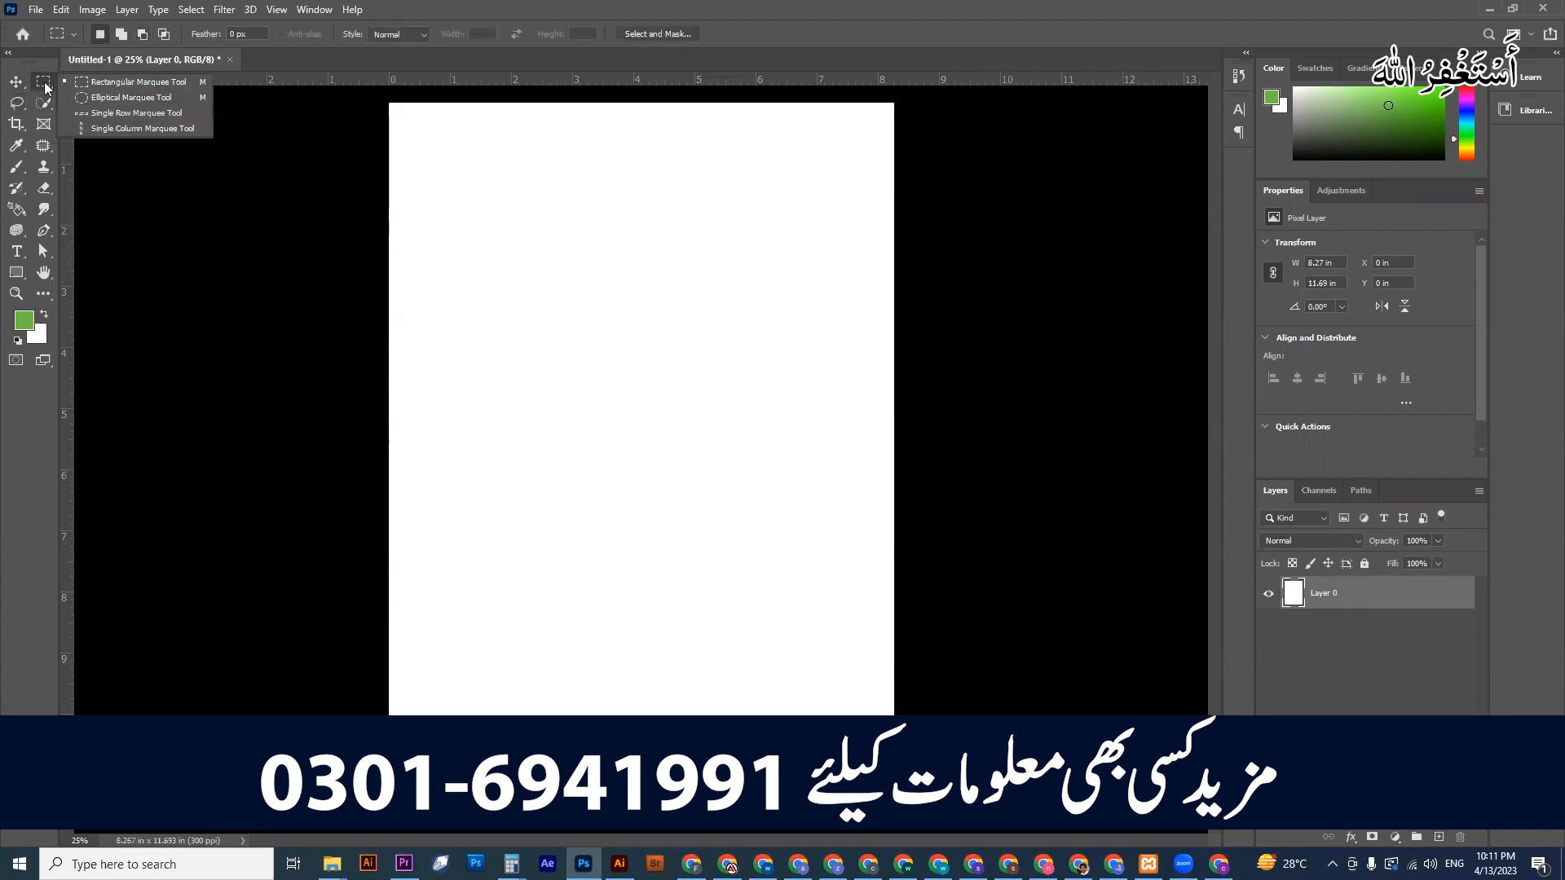
{"action": "left_click", "coordinate": [112, 84]}
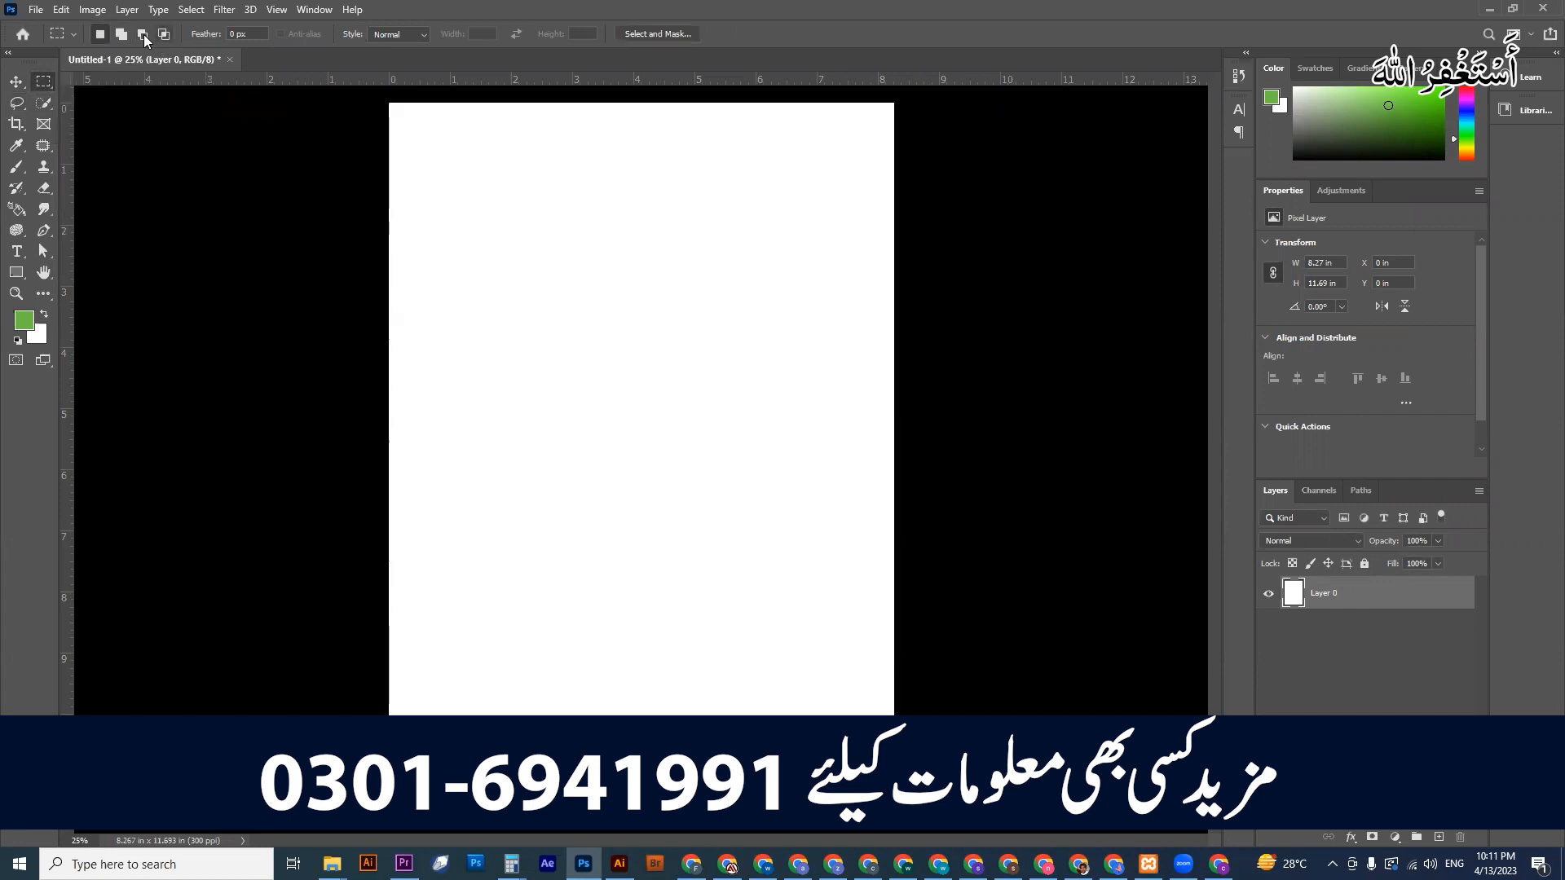
{"action": "left_click", "coordinate": [16, 106]}
{"action": "left_click", "coordinate": [95, 34]}
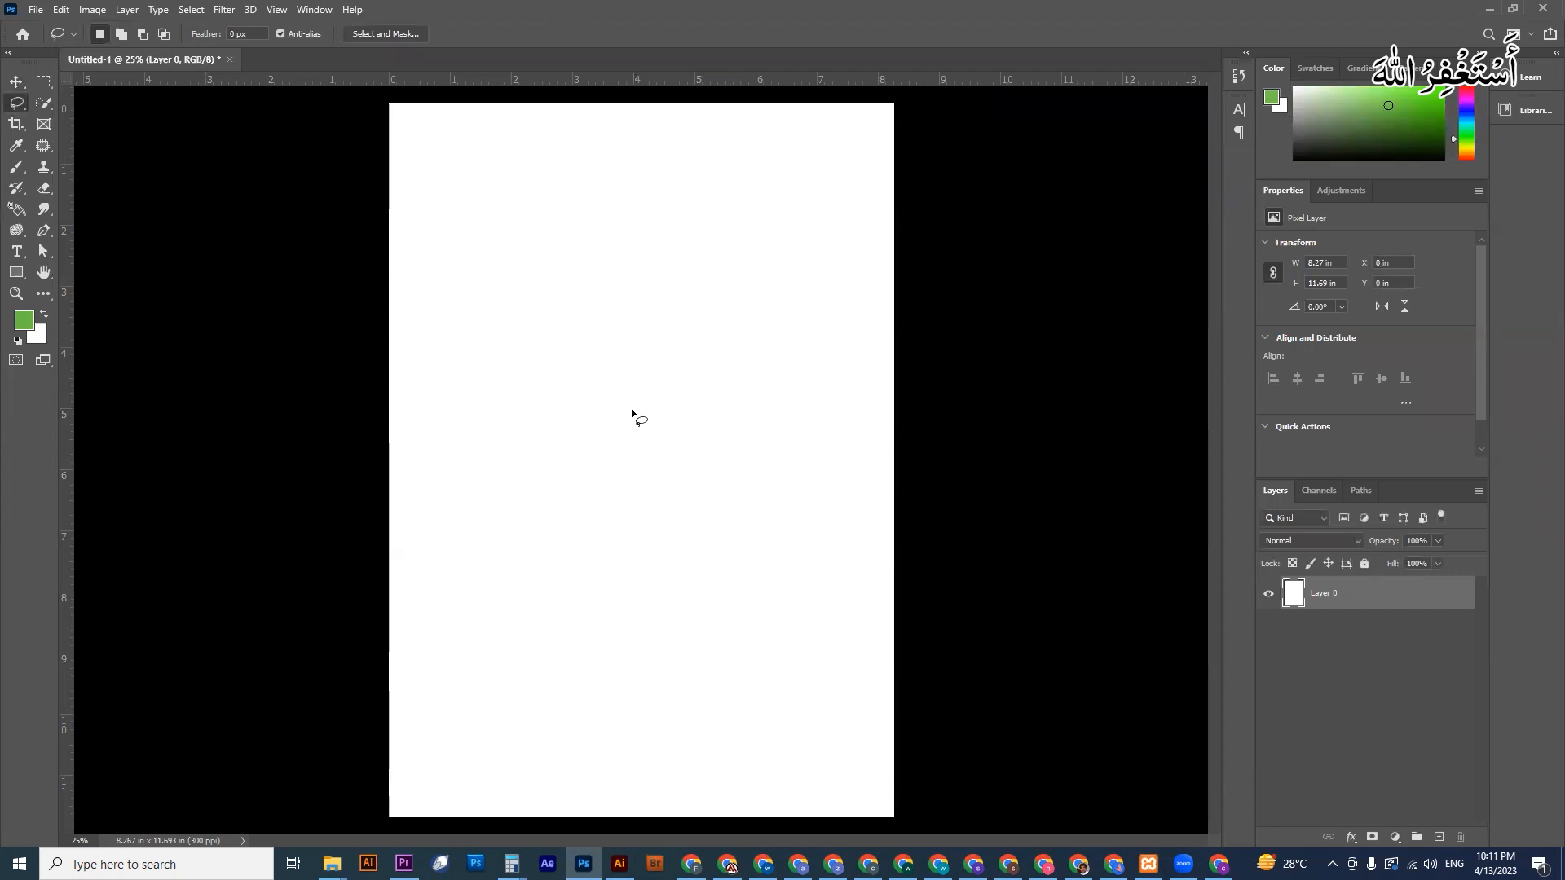
- Set the foreground color to dark blue, 040b92
{"action": "left_click", "coordinate": [23, 320]}
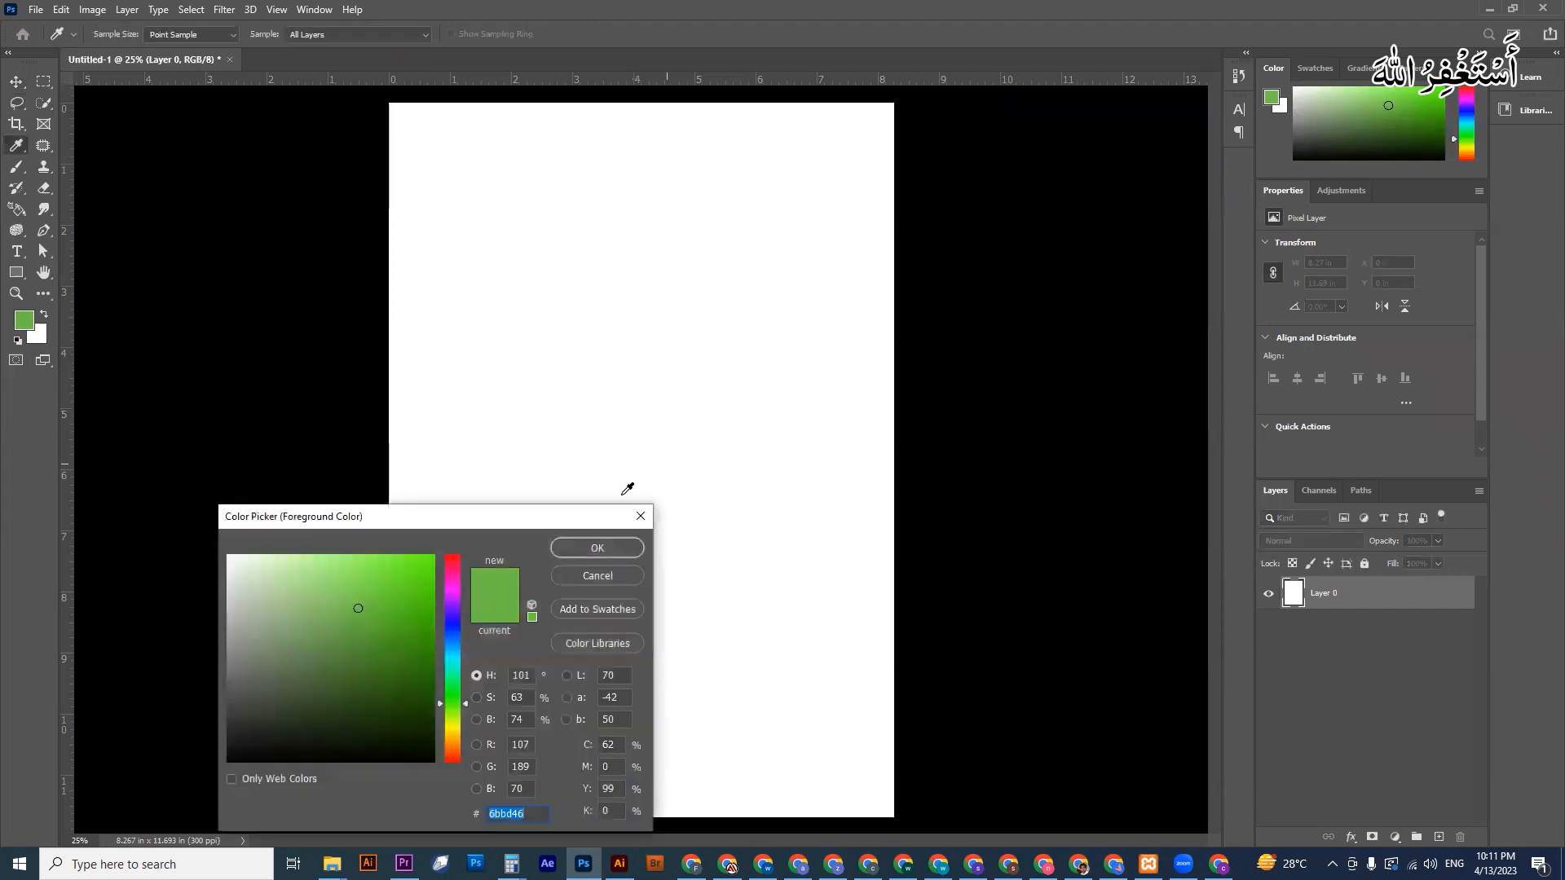
{"action": "left_click_drag", "start_coordinate": [507, 528], "coordinate": [1028, 291]}
{"action": "mouse_move", "coordinate": [978, 457]}
{"action": "left_mouse_down"}
{"action": "mouse_move", "coordinate": [981, 388]}
{"action": "mouse_move", "coordinate": [937, 364]}
{"action": "mouse_move", "coordinate": [956, 339]}
{"action": "mouse_move", "coordinate": [948, 403]}
{"action": "left_mouse_up"}
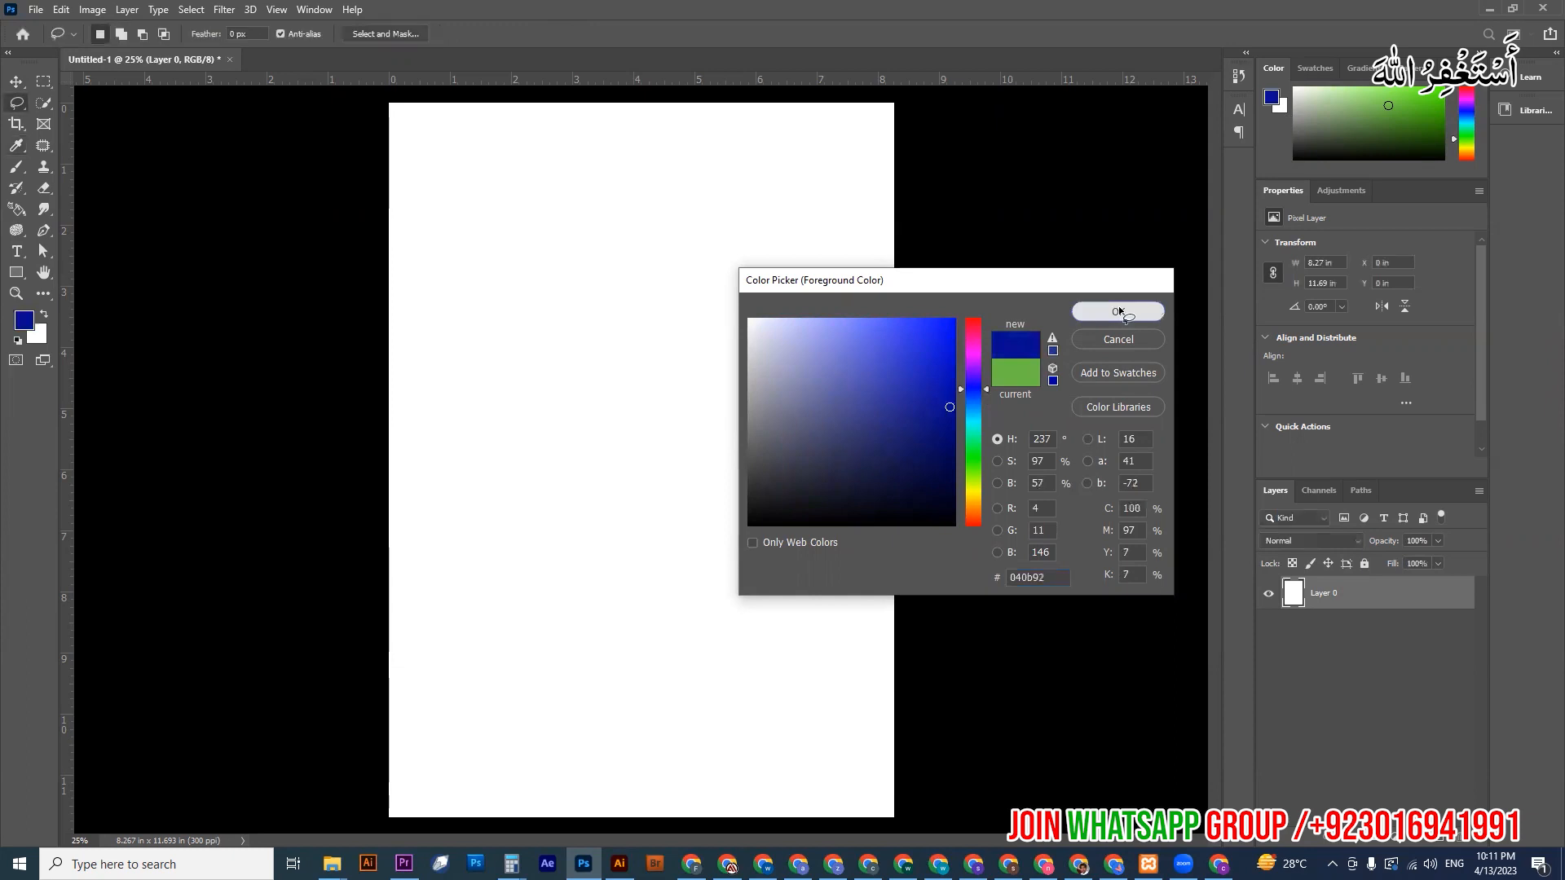
{"action": "left_click", "coordinate": [1118, 311]}
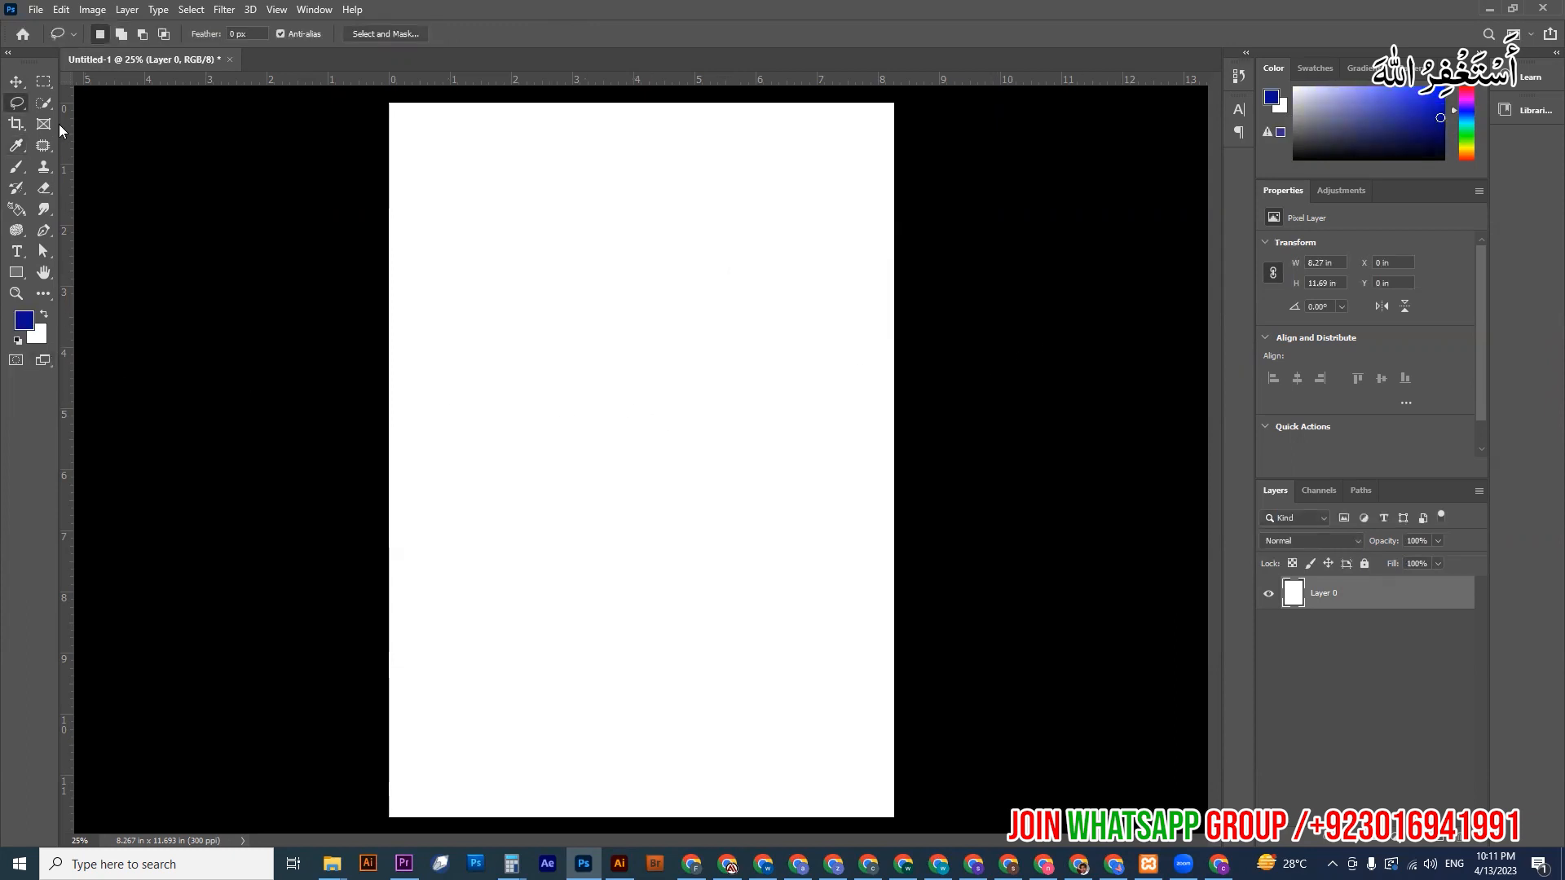
- Fill the page layer with the foreground color in Normal mode at 100% opacity
{"action": "left_click", "coordinate": [61, 10]}
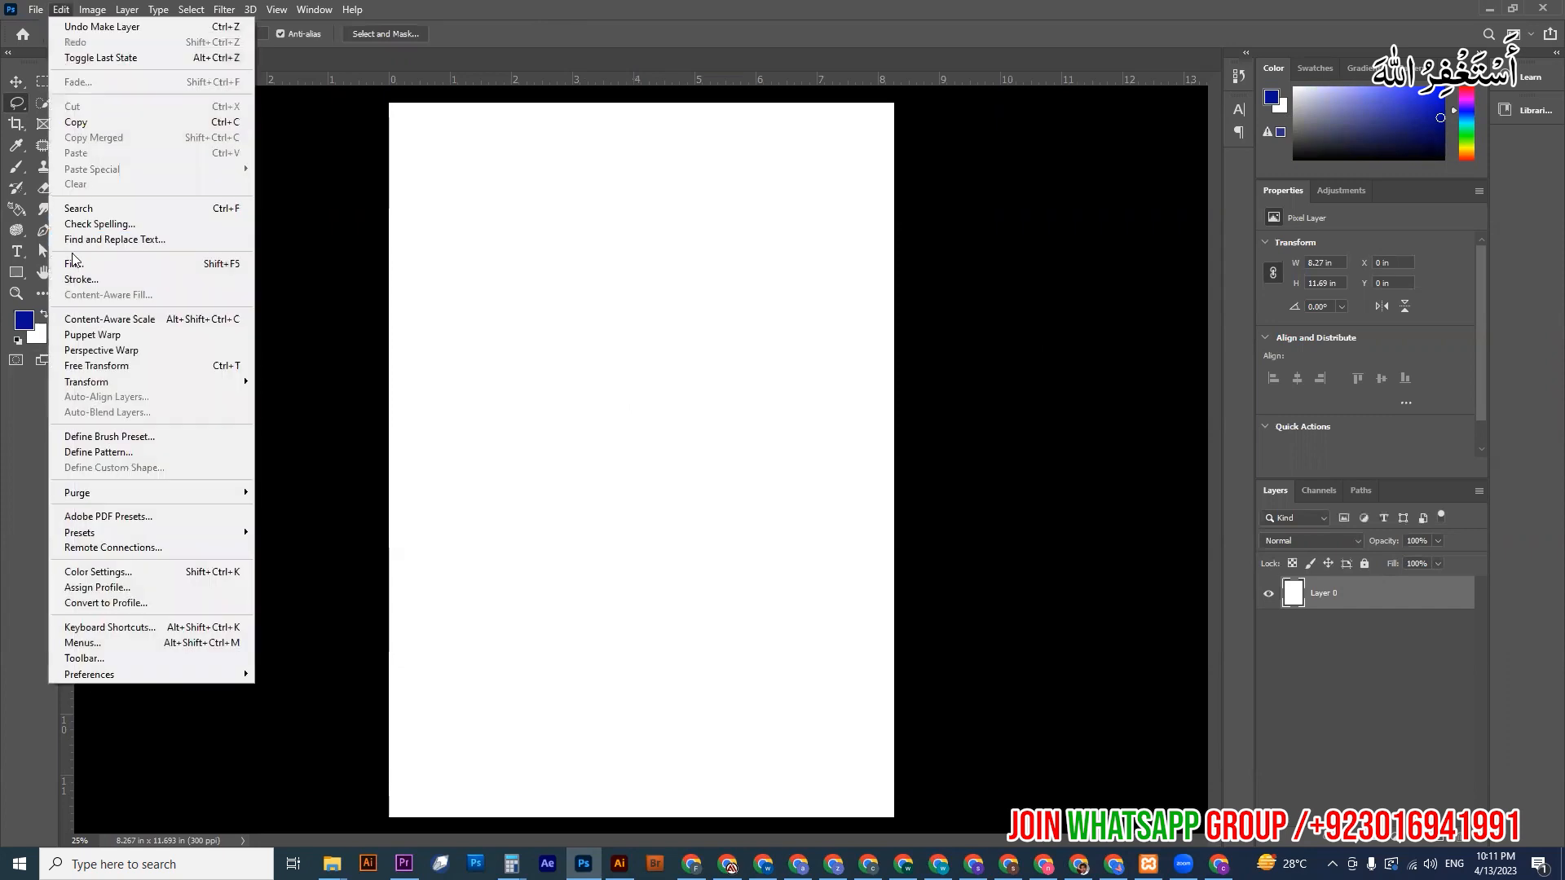
{"action": "left_click", "coordinate": [84, 265]}
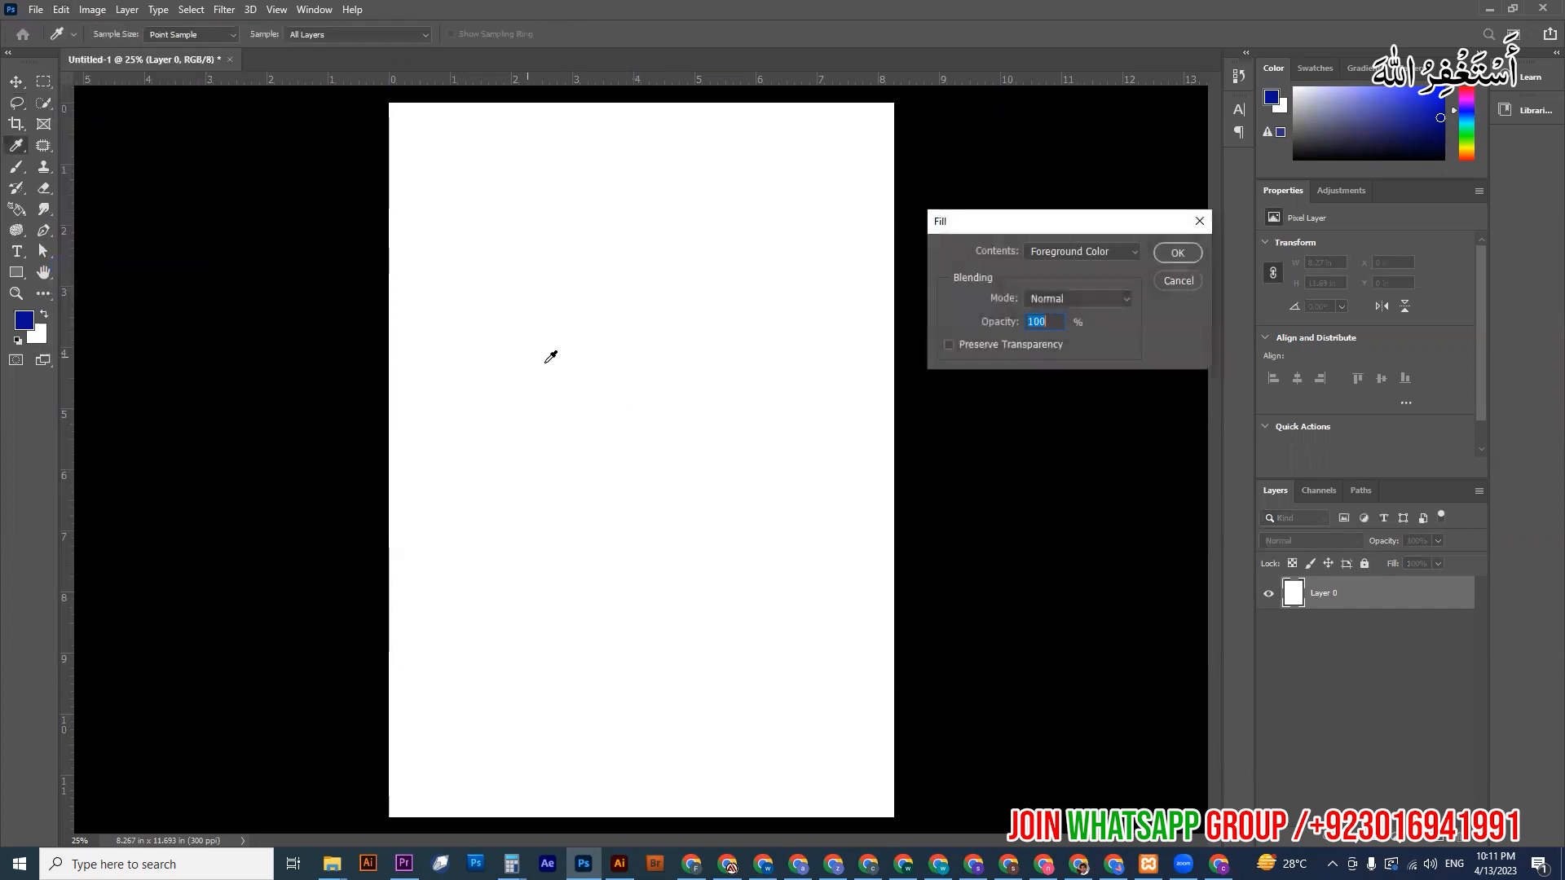
{"action": "left_click", "coordinate": [1076, 250]}
{"action": "left_click", "coordinate": [1067, 269]}
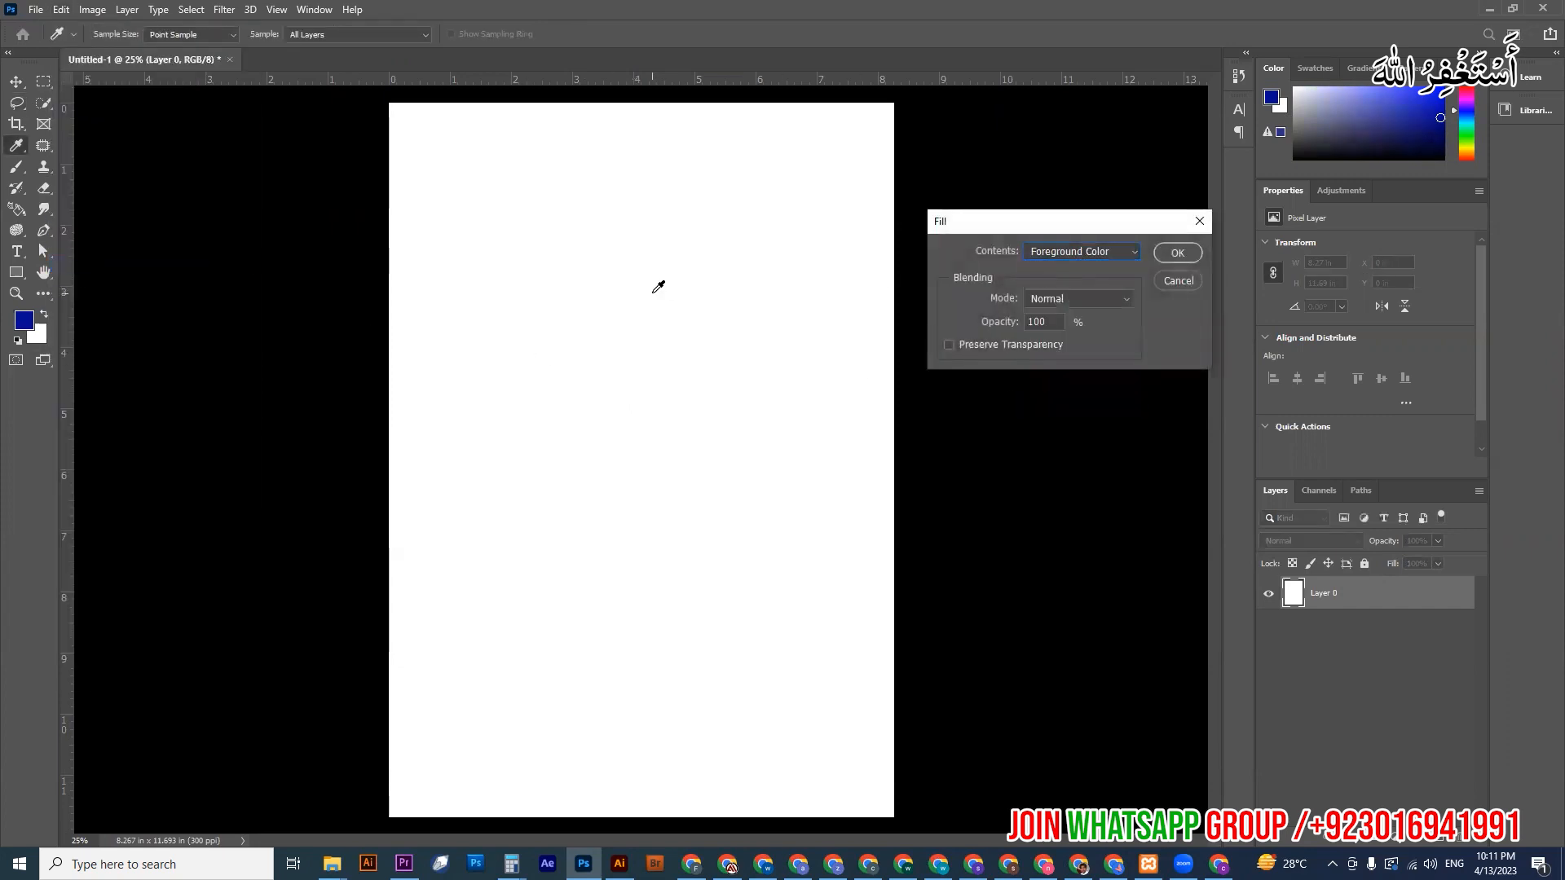
{"action": "left_click", "coordinate": [1169, 253]}
- Draw several freehand lasso selections on the blue page, ending with an S-shaped one about 4.4 in wide and 7.5 in high
{"action": "key", "text": "l"}
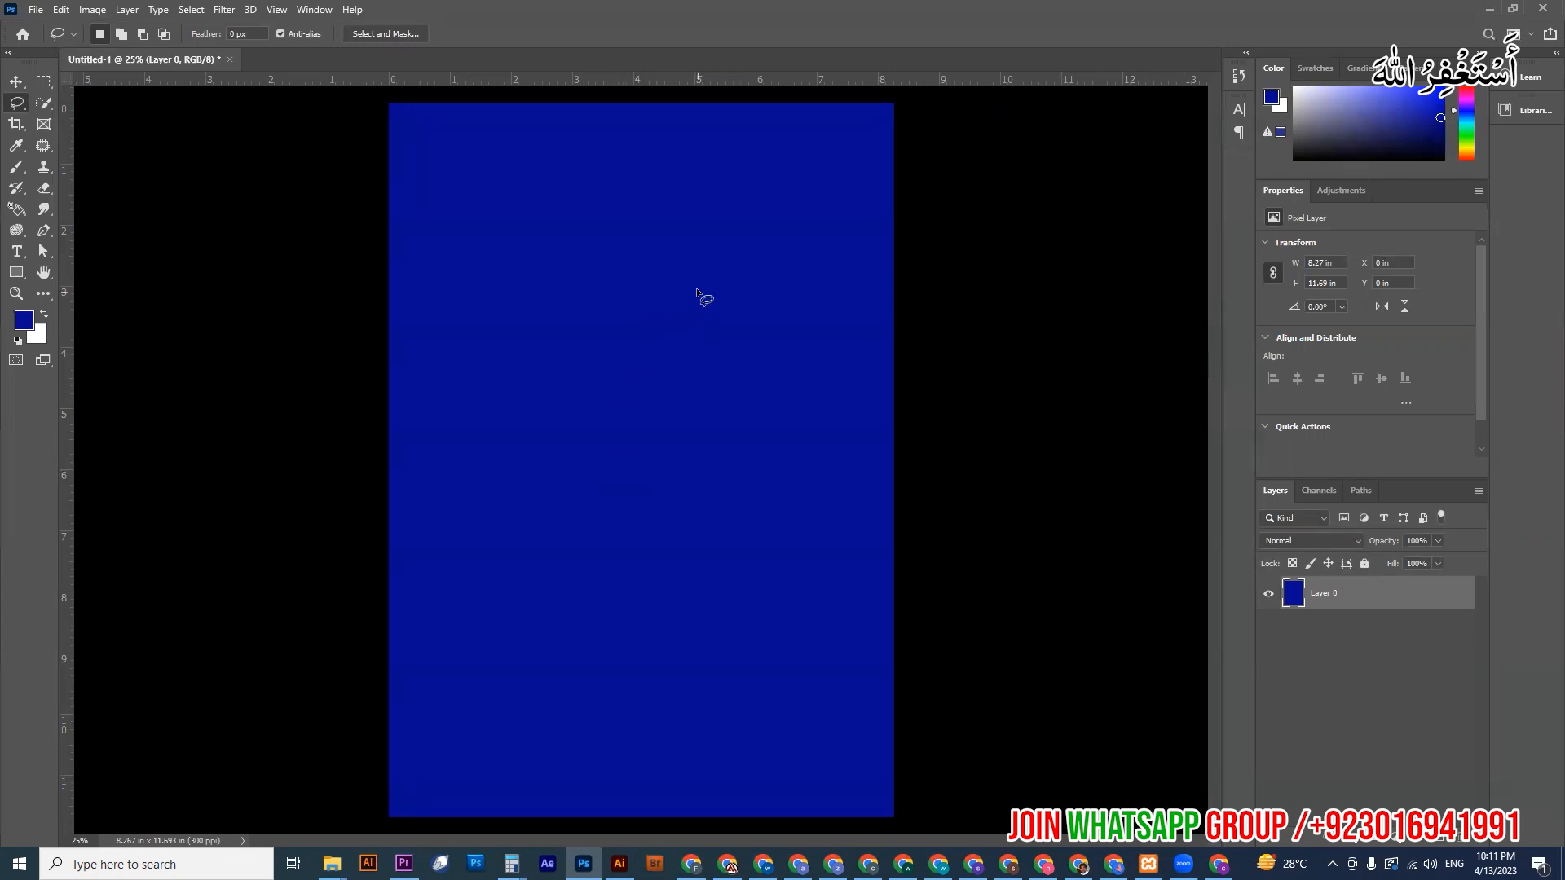
{"action": "mouse_move", "coordinate": [709, 263]}
{"action": "left_mouse_down"}
{"action": "mouse_move", "coordinate": [604, 255]}
{"action": "mouse_move", "coordinate": [630, 623]}
{"action": "mouse_move", "coordinate": [718, 612]}
{"action": "left_mouse_up"}
{"action": "left_click_drag", "start_coordinate": [796, 541], "coordinate": [742, 334]}
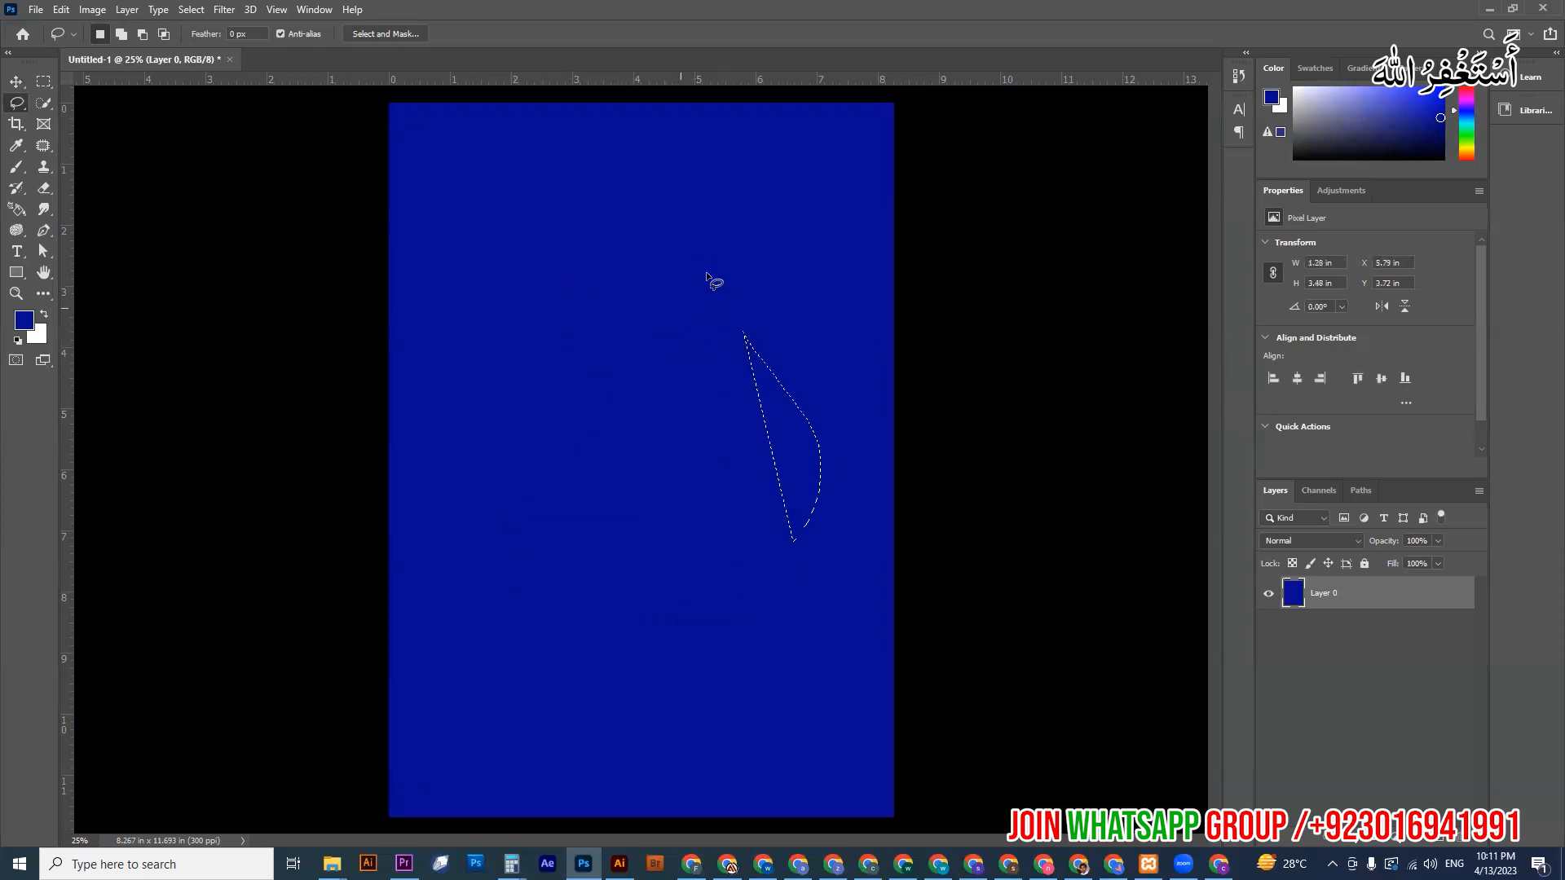
{"action": "mouse_move", "coordinate": [716, 256]}
{"action": "left_mouse_down"}
{"action": "mouse_move", "coordinate": [515, 535]}
{"action": "mouse_move", "coordinate": [687, 375]}
{"action": "mouse_move", "coordinate": [708, 251]}
{"action": "left_mouse_up"}
{"action": "mouse_move", "coordinate": [665, 188]}
{"action": "left_mouse_down"}
{"action": "mouse_move", "coordinate": [758, 349]}
{"action": "mouse_move", "coordinate": [738, 463]}
{"action": "mouse_move", "coordinate": [765, 548]}
{"action": "mouse_move", "coordinate": [666, 599]}
{"action": "mouse_move", "coordinate": [583, 529]}
{"action": "mouse_move", "coordinate": [581, 341]}
{"action": "mouse_move", "coordinate": [581, 374]}
{"action": "left_mouse_up"}
{"action": "left_click", "coordinate": [629, 204]}
{"action": "mouse_move", "coordinate": [717, 207]}
{"action": "left_mouse_down"}
{"action": "mouse_move", "coordinate": [493, 333]}
{"action": "mouse_move", "coordinate": [560, 579]}
{"action": "mouse_move", "coordinate": [761, 440]}
{"action": "left_mouse_up"}
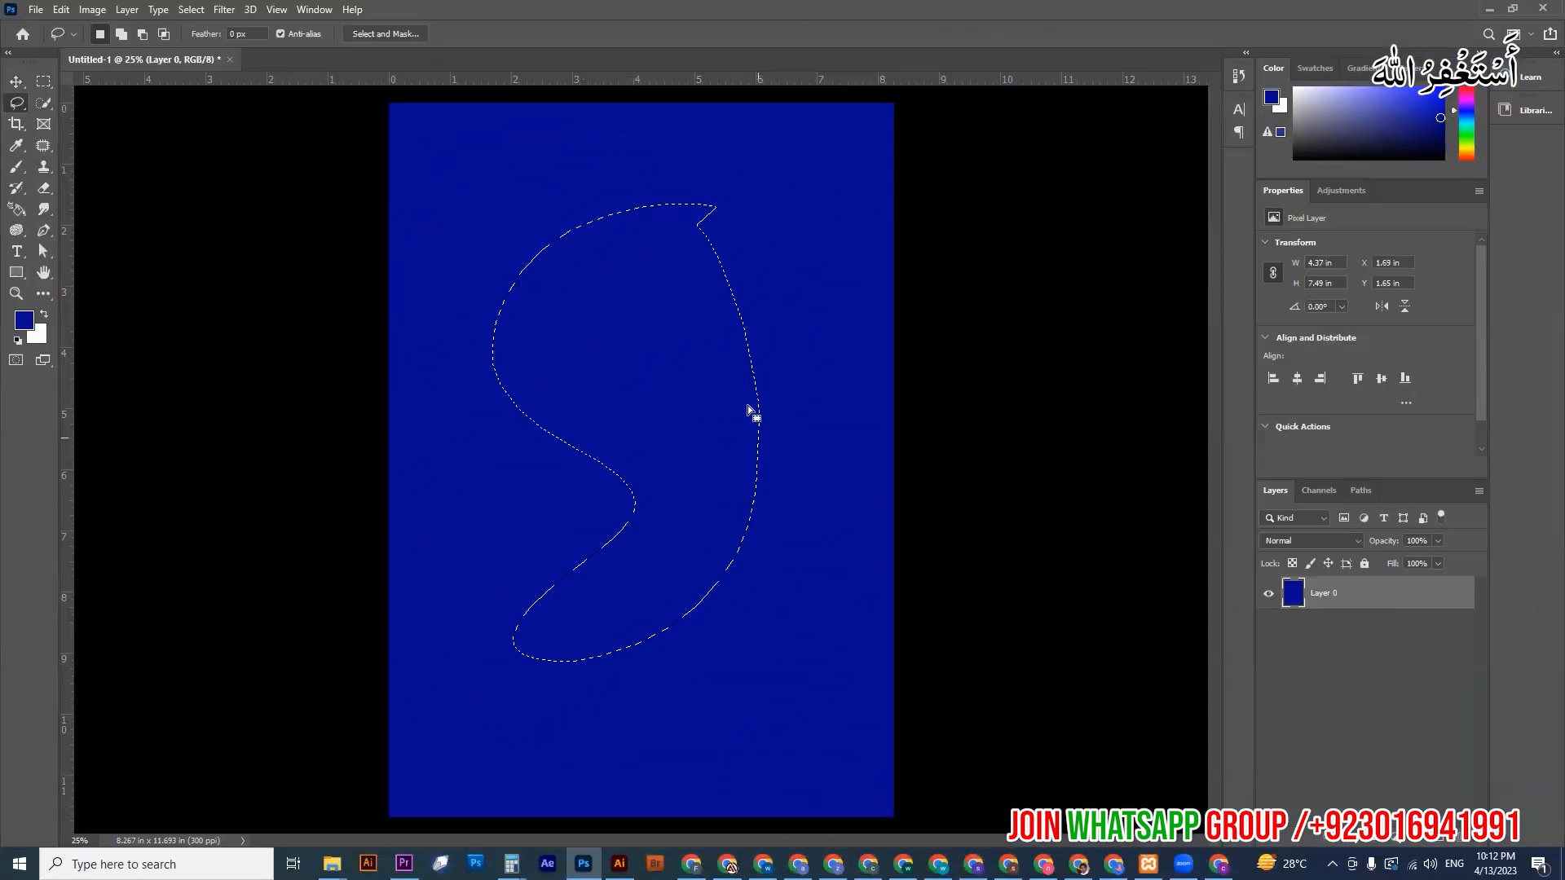
- Draw a rounded lasso selection about 3.9 by 4.2 in on the page's upper half and add further freehand regions to it
{"action": "mouse_move", "coordinate": [740, 222]}
{"action": "left_mouse_down"}
{"action": "mouse_move", "coordinate": [819, 264]}
{"action": "mouse_move", "coordinate": [751, 394]}
{"action": "mouse_move", "coordinate": [809, 501]}
{"action": "mouse_move", "coordinate": [782, 596]}
{"action": "mouse_move", "coordinate": [592, 562]}
{"action": "mouse_move", "coordinate": [570, 288]}
{"action": "mouse_move", "coordinate": [674, 191]}
{"action": "mouse_move", "coordinate": [758, 215]}
{"action": "left_mouse_up"}
{"action": "mouse_move", "coordinate": [576, 210]}
{"action": "left_mouse_down"}
{"action": "mouse_move", "coordinate": [552, 433]}
{"action": "mouse_move", "coordinate": [524, 224]}
{"action": "mouse_move", "coordinate": [544, 192]}
{"action": "left_mouse_up"}
{"action": "left_click", "coordinate": [121, 39]}
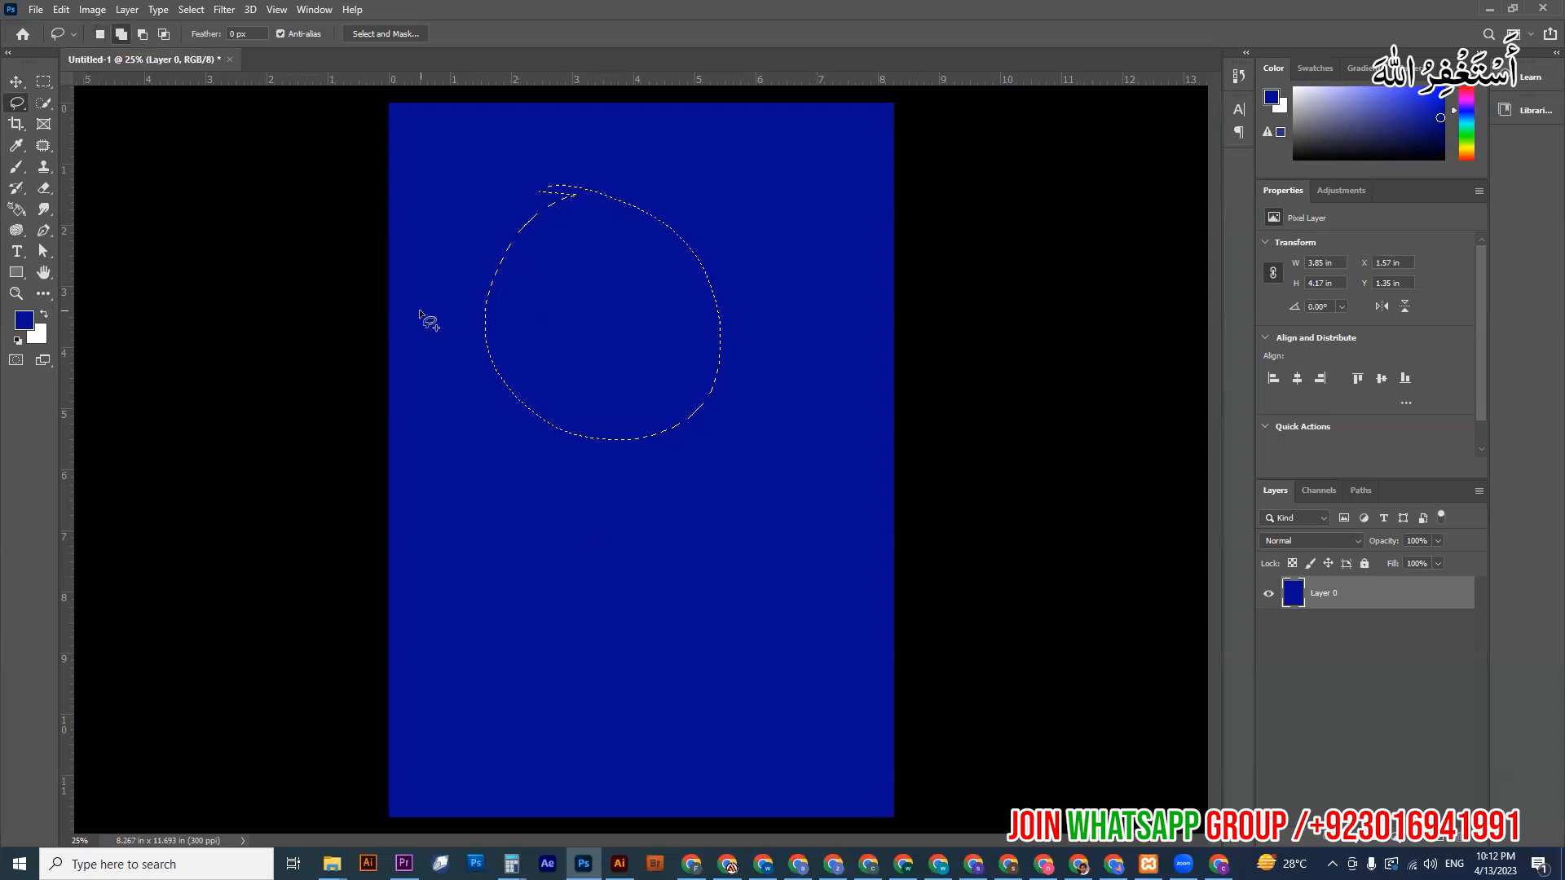
{"action": "mouse_move", "coordinate": [673, 236]}
{"action": "left_mouse_down"}
{"action": "mouse_move", "coordinate": [801, 423]}
{"action": "mouse_move", "coordinate": [756, 538]}
{"action": "mouse_move", "coordinate": [653, 483]}
{"action": "mouse_move", "coordinate": [640, 311]}
{"action": "left_mouse_up"}
{"action": "mouse_move", "coordinate": [528, 324]}
{"action": "left_mouse_down"}
{"action": "mouse_move", "coordinate": [505, 480]}
{"action": "mouse_move", "coordinate": [534, 612]}
{"action": "mouse_move", "coordinate": [715, 690]}
{"action": "mouse_move", "coordinate": [786, 509]}
{"action": "left_mouse_up"}
- Subtract freehand, jagged regions from the inner and lower part of the lasso selection
{"action": "left_click", "coordinate": [142, 34]}
{"action": "mouse_move", "coordinate": [461, 511]}
{"action": "left_mouse_down"}
{"action": "mouse_move", "coordinate": [448, 442]}
{"action": "mouse_move", "coordinate": [581, 308]}
{"action": "mouse_move", "coordinate": [656, 327]}
{"action": "left_mouse_up"}
{"action": "left_click_drag", "start_coordinate": [665, 476], "coordinate": [717, 733]}
- Add a large freehand region that fills in the selection, and subtract a freehand piece along its left edge
{"action": "left_click", "coordinate": [121, 33]}
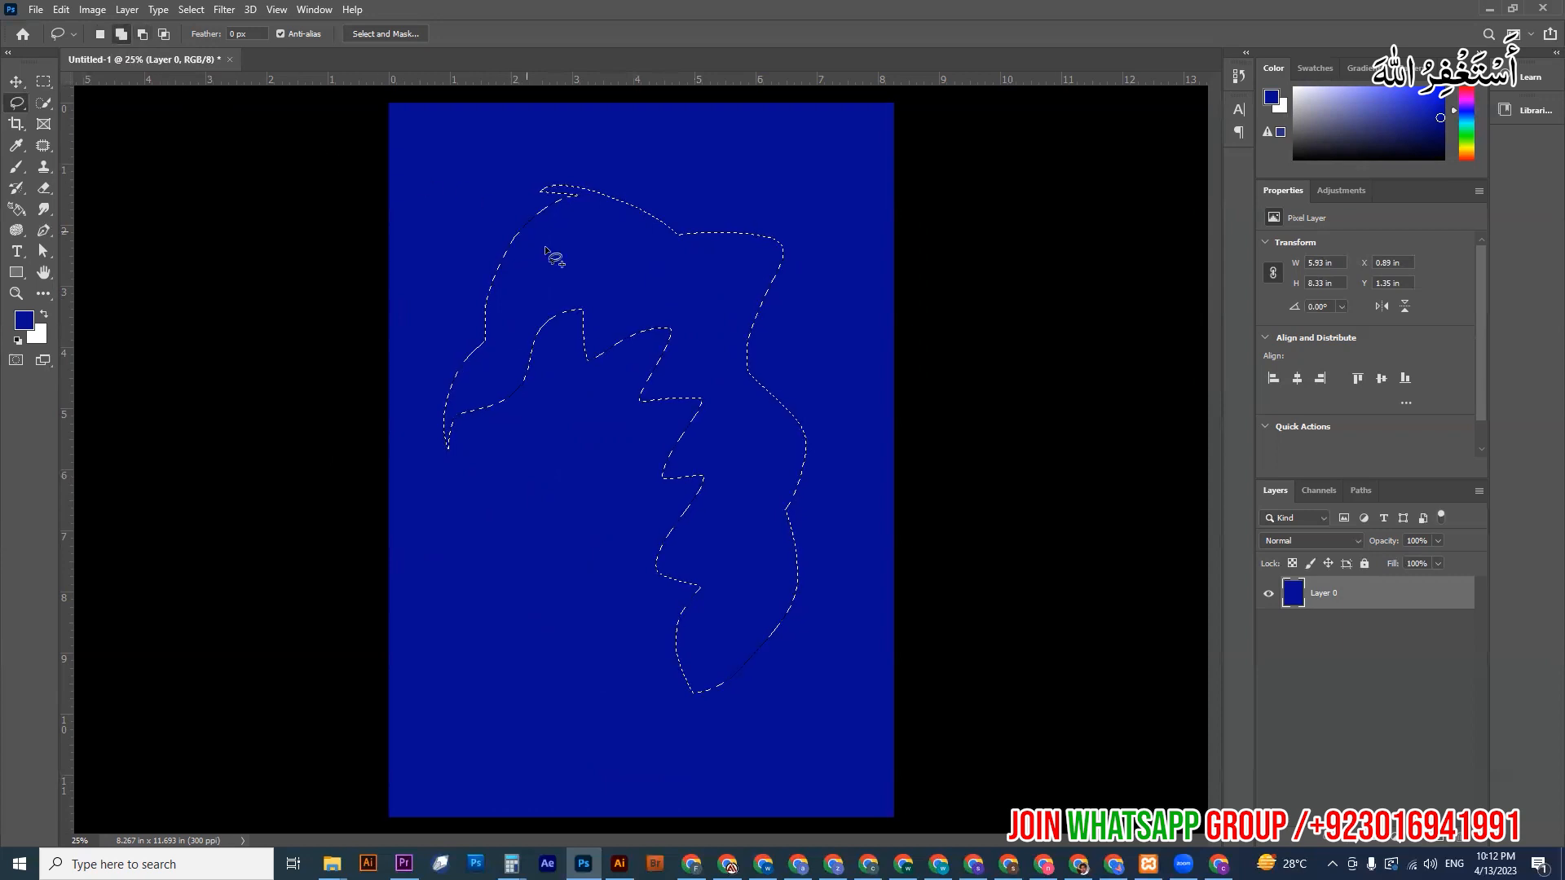
{"action": "mouse_move", "coordinate": [551, 258]}
{"action": "left_mouse_down"}
{"action": "mouse_move", "coordinate": [528, 587]}
{"action": "mouse_move", "coordinate": [716, 270]}
{"action": "left_mouse_up"}
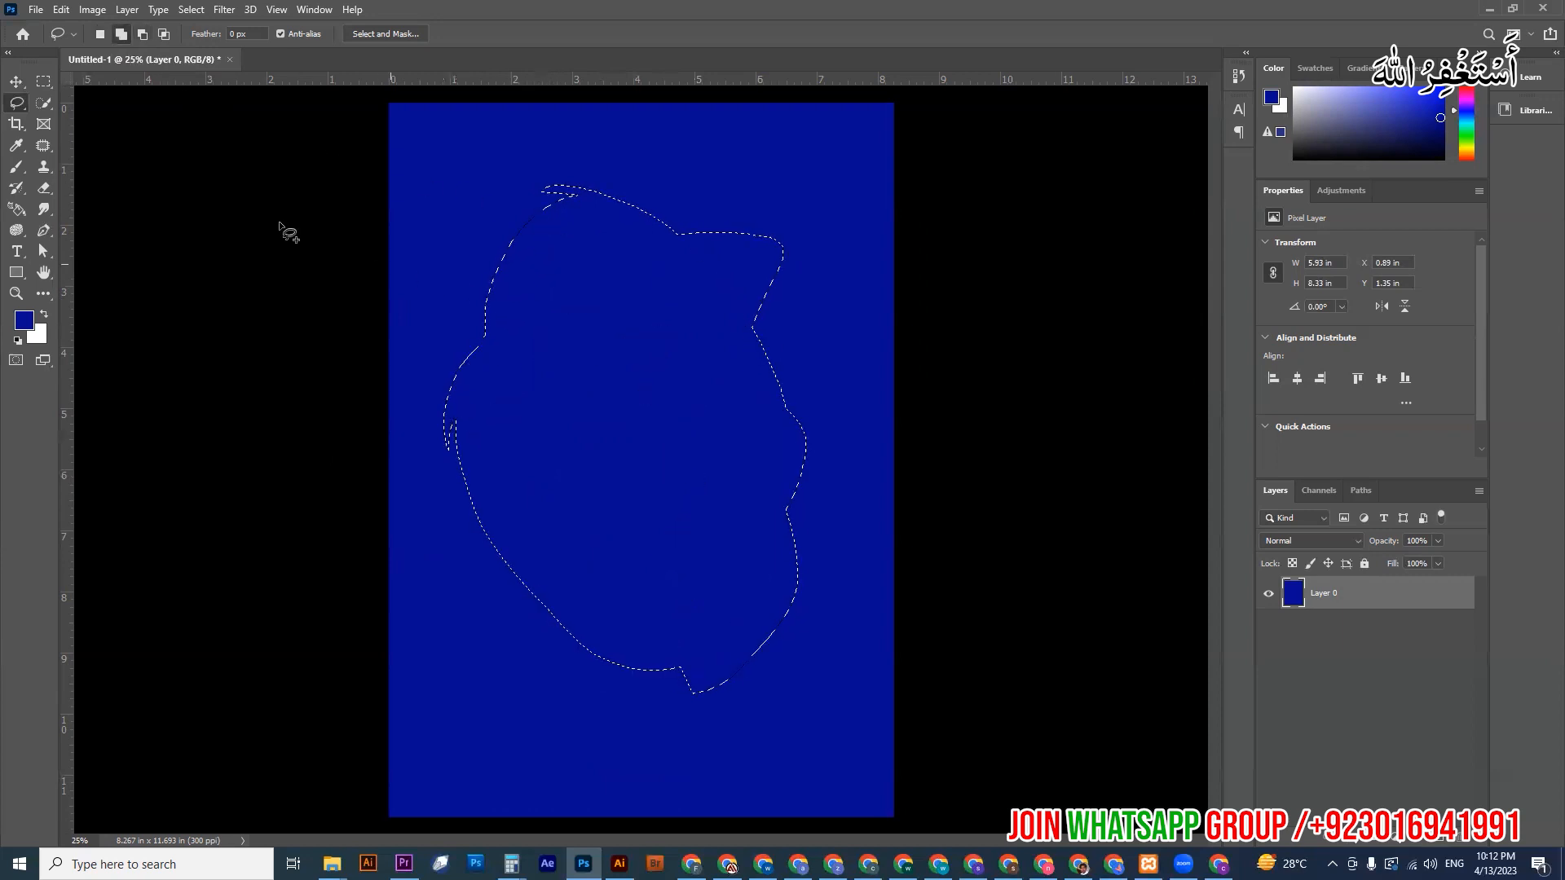
{"action": "left_click", "coordinate": [142, 34]}
{"action": "mouse_move", "coordinate": [446, 484]}
{"action": "left_mouse_down"}
{"action": "mouse_move", "coordinate": [676, 673]}
{"action": "mouse_move", "coordinate": [465, 601]}
{"action": "left_mouse_up"}
- Intersect the selection with freehand lasso shapes so only the overlapping area stays selected
{"action": "left_click", "coordinate": [161, 32]}
{"action": "mouse_move", "coordinate": [697, 200]}
{"action": "left_mouse_down"}
{"action": "mouse_move", "coordinate": [673, 388]}
{"action": "mouse_move", "coordinate": [710, 518]}
{"action": "mouse_move", "coordinate": [765, 594]}
{"action": "mouse_move", "coordinate": [829, 533]}
{"action": "mouse_move", "coordinate": [837, 286]}
{"action": "mouse_move", "coordinate": [809, 193]}
{"action": "mouse_move", "coordinate": [718, 176]}
{"action": "left_mouse_up"}
{"action": "mouse_move", "coordinate": [639, 308]}
{"action": "left_mouse_down"}
{"action": "mouse_move", "coordinate": [583, 604]}
{"action": "mouse_move", "coordinate": [752, 460]}
{"action": "mouse_move", "coordinate": [717, 419]}
{"action": "mouse_move", "coordinate": [657, 549]}
{"action": "mouse_move", "coordinate": [663, 349]}
{"action": "left_mouse_up"}
{"action": "mouse_move", "coordinate": [639, 272]}
{"action": "left_mouse_down"}
{"action": "mouse_move", "coordinate": [493, 461]}
{"action": "mouse_move", "coordinate": [688, 541]}
{"action": "mouse_move", "coordinate": [661, 454]}
{"action": "left_mouse_up"}
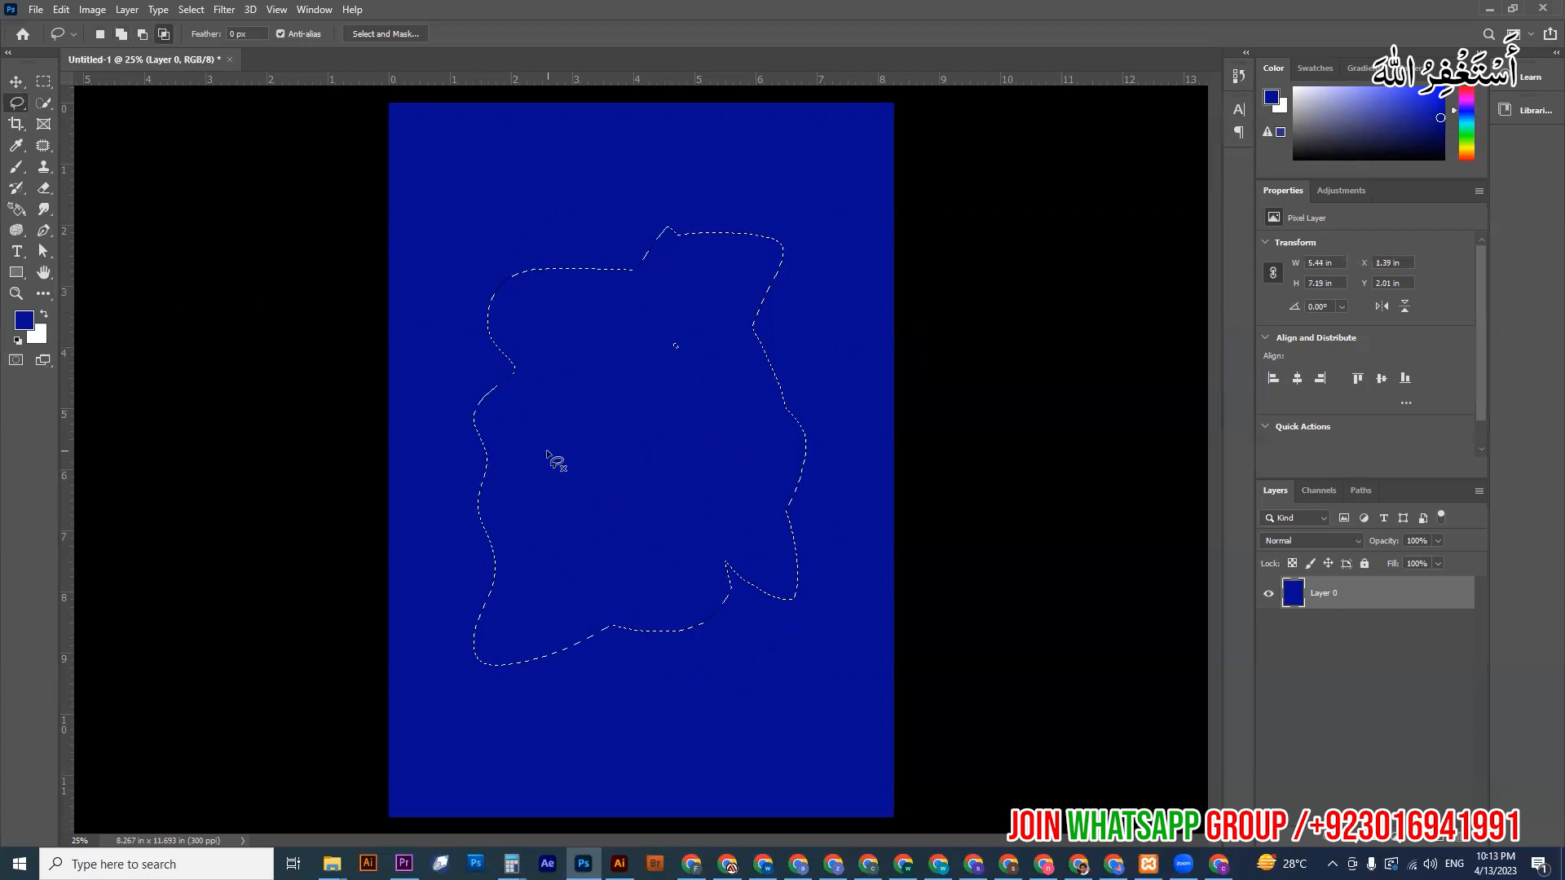
- Using temporary lasso modes, subtract a freehand area from the selection's left side and add another freehand region back
{"action": "key", "text": "alt"}
{"action": "mouse_move", "coordinate": [478, 295]}
{"action": "left_mouse_down"}
{"action": "mouse_move", "coordinate": [595, 220]}
{"action": "mouse_move", "coordinate": [737, 405]}
{"action": "mouse_move", "coordinate": [445, 471]}
{"action": "mouse_move", "coordinate": [441, 299]}
{"action": "left_mouse_up"}
{"action": "key", "text": "shift"}
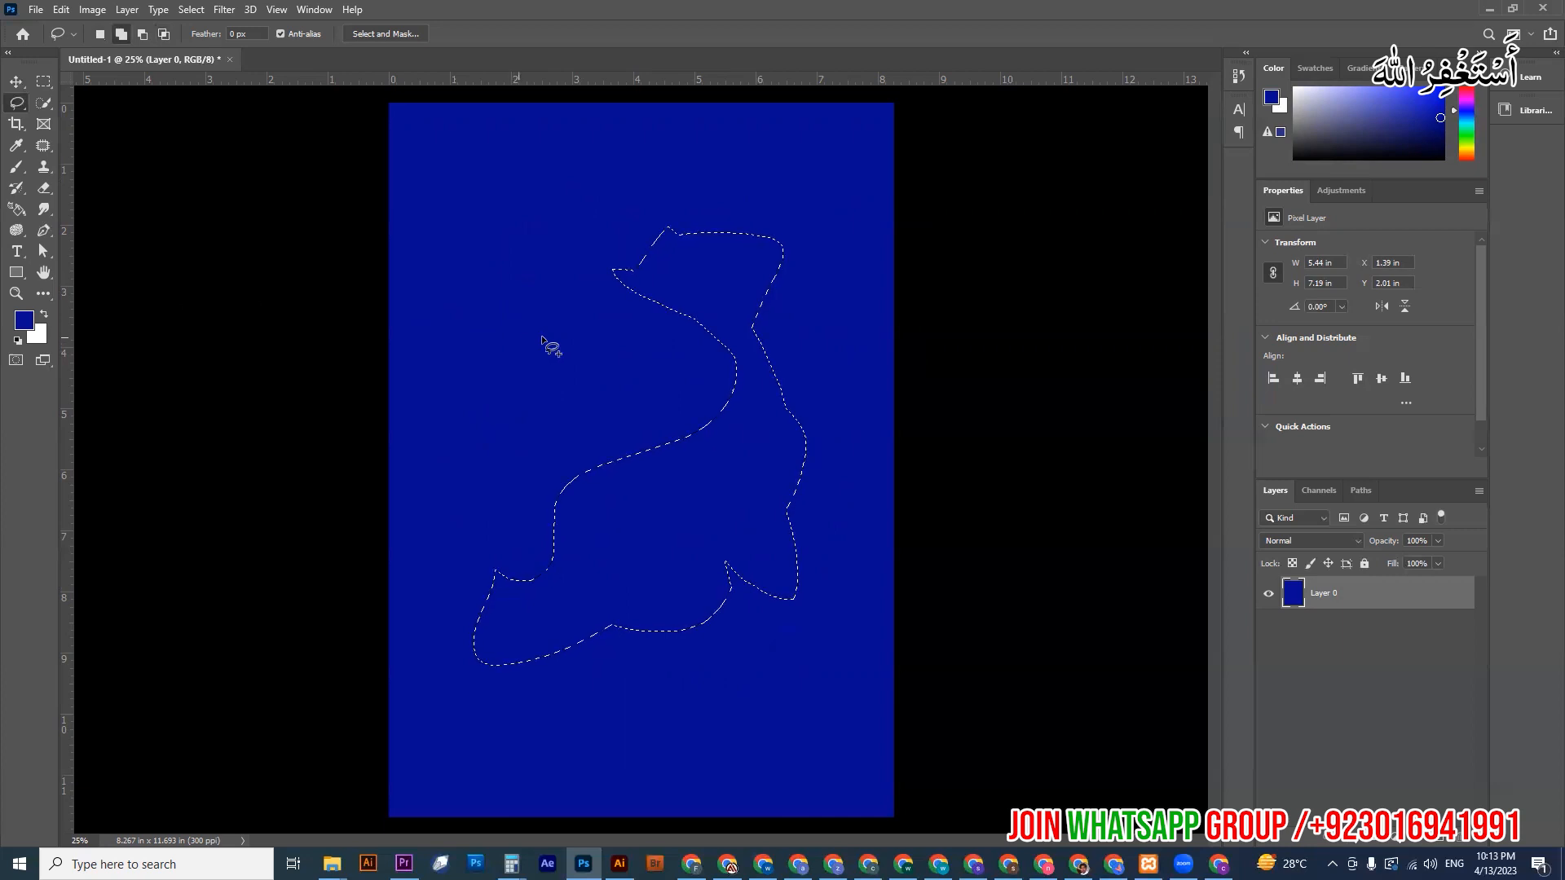
{"action": "mouse_move", "coordinate": [670, 282]}
{"action": "left_mouse_down"}
{"action": "mouse_move", "coordinate": [681, 290]}
{"action": "mouse_move", "coordinate": [475, 507]}
{"action": "mouse_move", "coordinate": [646, 621]}
{"action": "left_mouse_up"}
- Subtract a large round area from the selection's right side using the temporary lasso mode, and deselect everything
{"action": "key", "text": "shift+alt"}
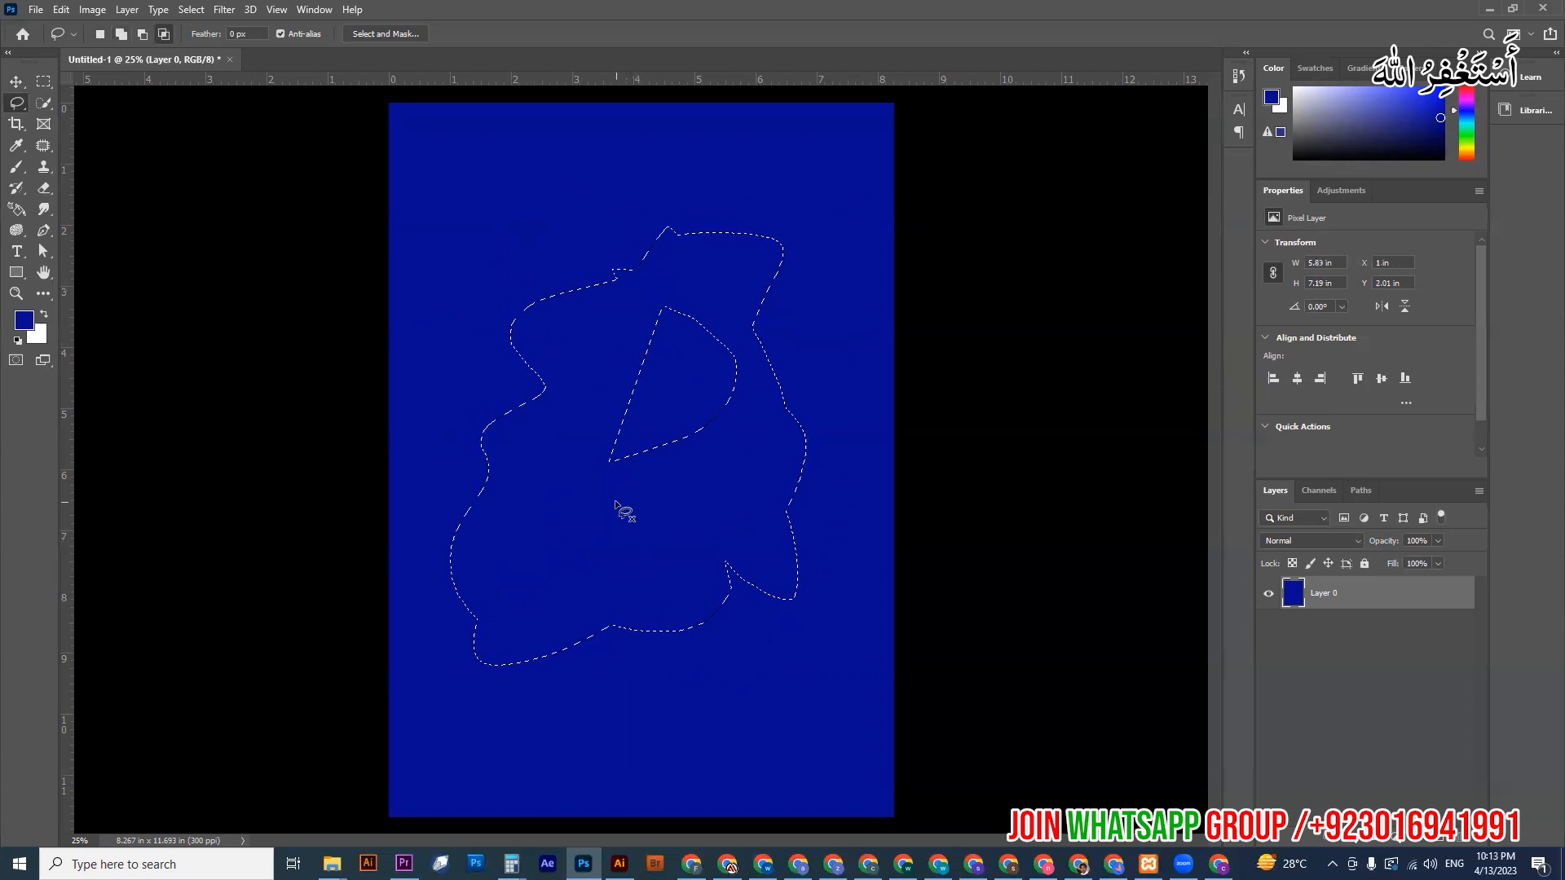
{"action": "key", "text": "alt"}
{"action": "mouse_move", "coordinate": [769, 297]}
{"action": "left_mouse_down"}
{"action": "mouse_move", "coordinate": [576, 359]}
{"action": "mouse_move", "coordinate": [828, 423]}
{"action": "mouse_move", "coordinate": [819, 328]}
{"action": "left_mouse_up"}
{"action": "key", "text": "shift+alt"}
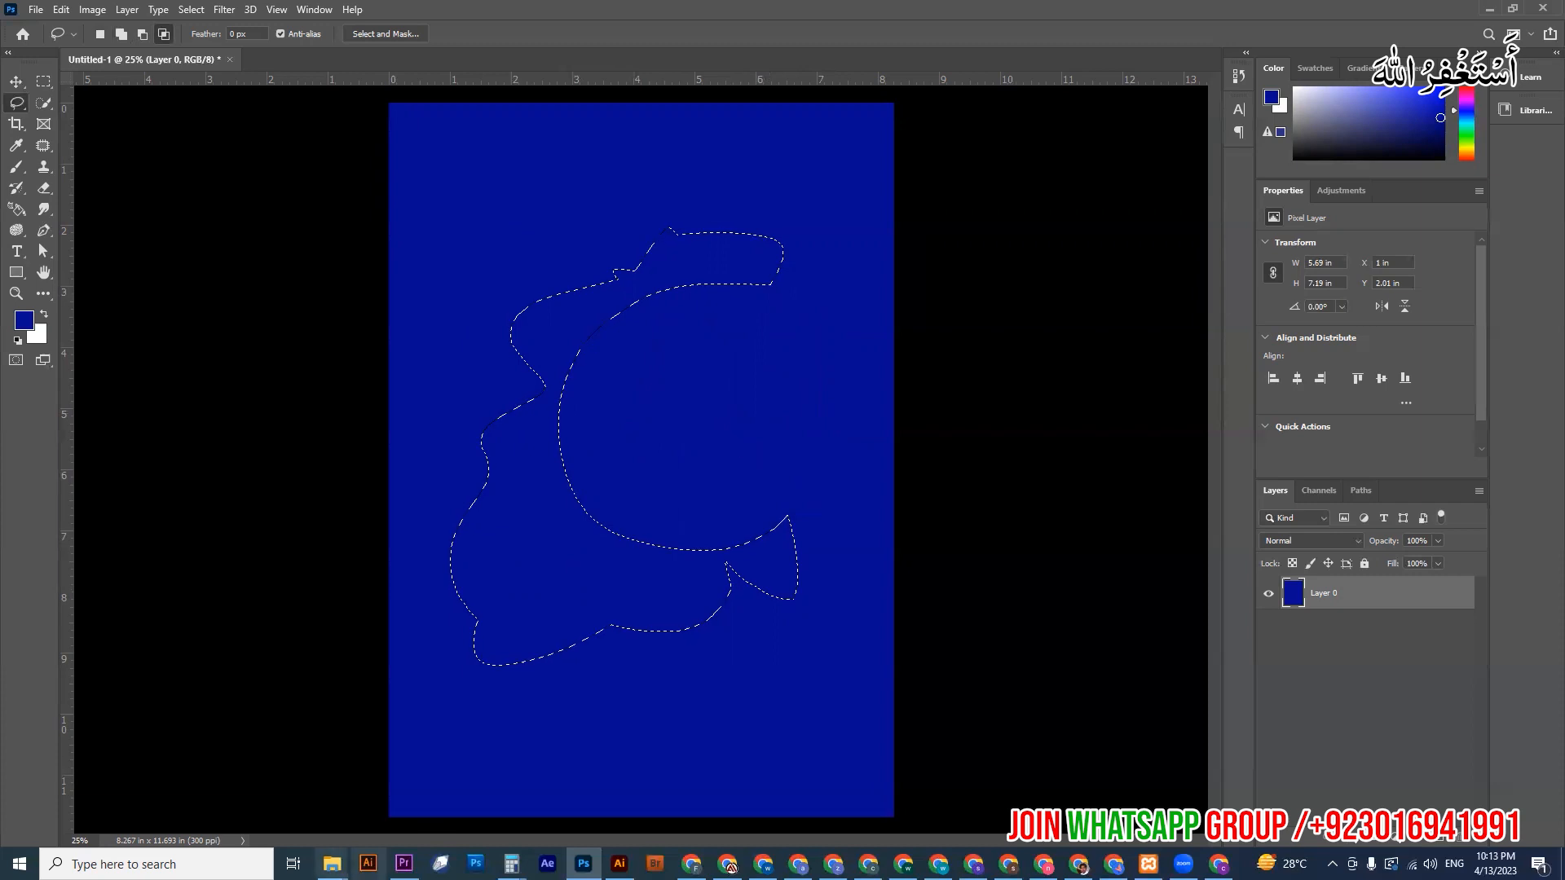
{"action": "key", "text": "ctrl+d"}
- Open young-fitness-man-studio.jpg from the Fitness folder of backougnd & vector in Photoshop, and convert its background into a regular layer
{"action": "mouse_move", "coordinate": [332, 864]}
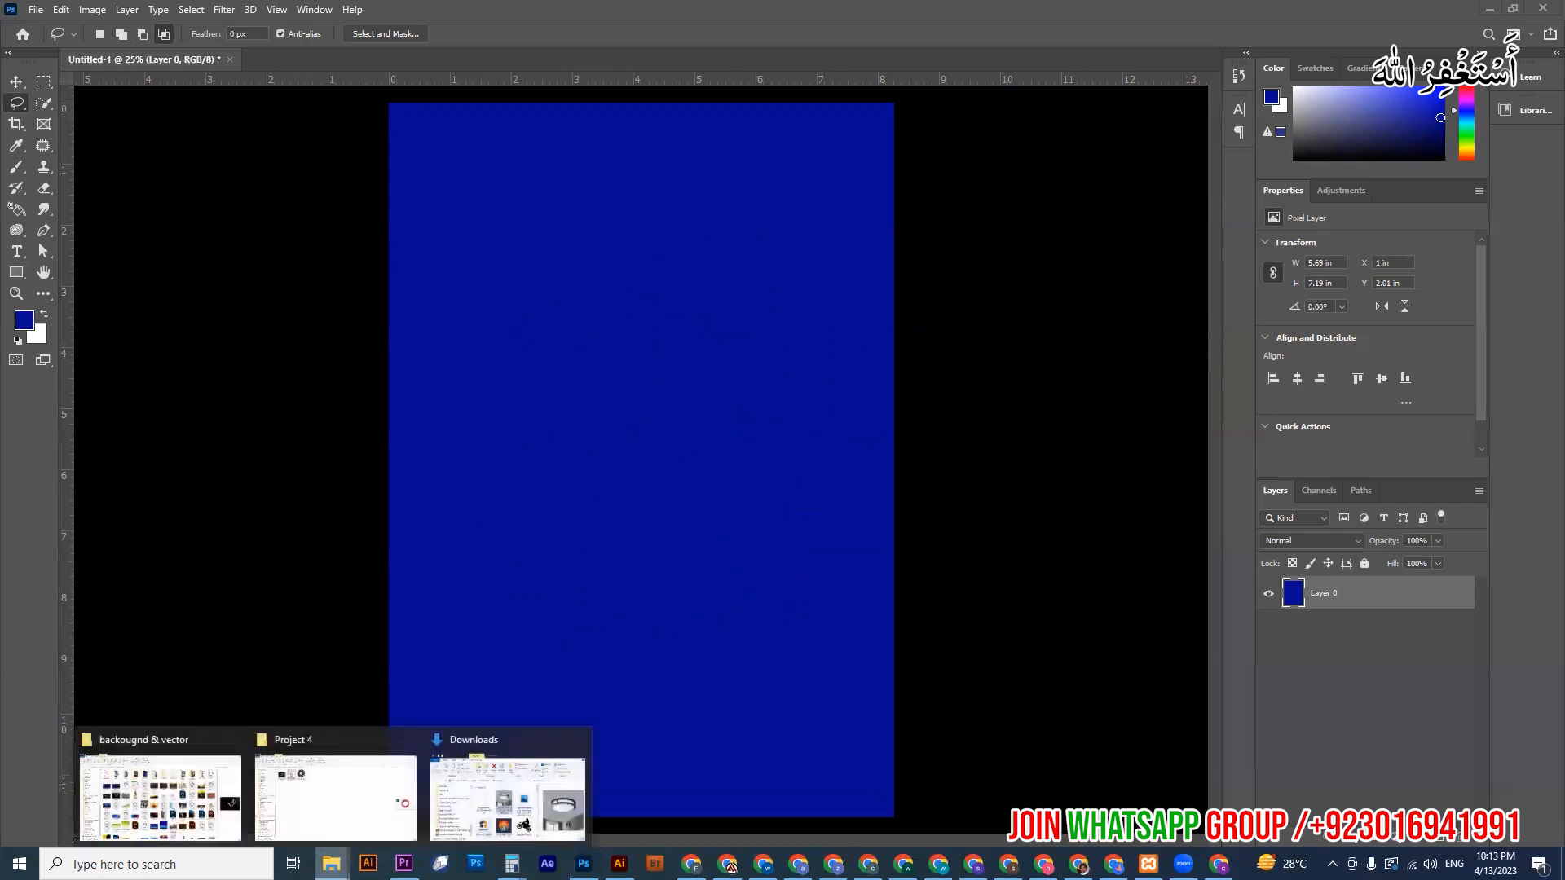
{"action": "left_click", "coordinate": [210, 792]}
{"action": "scroll", "coordinate": [106, 273], "scroll_direction": "up", "scroll_amount": 5}
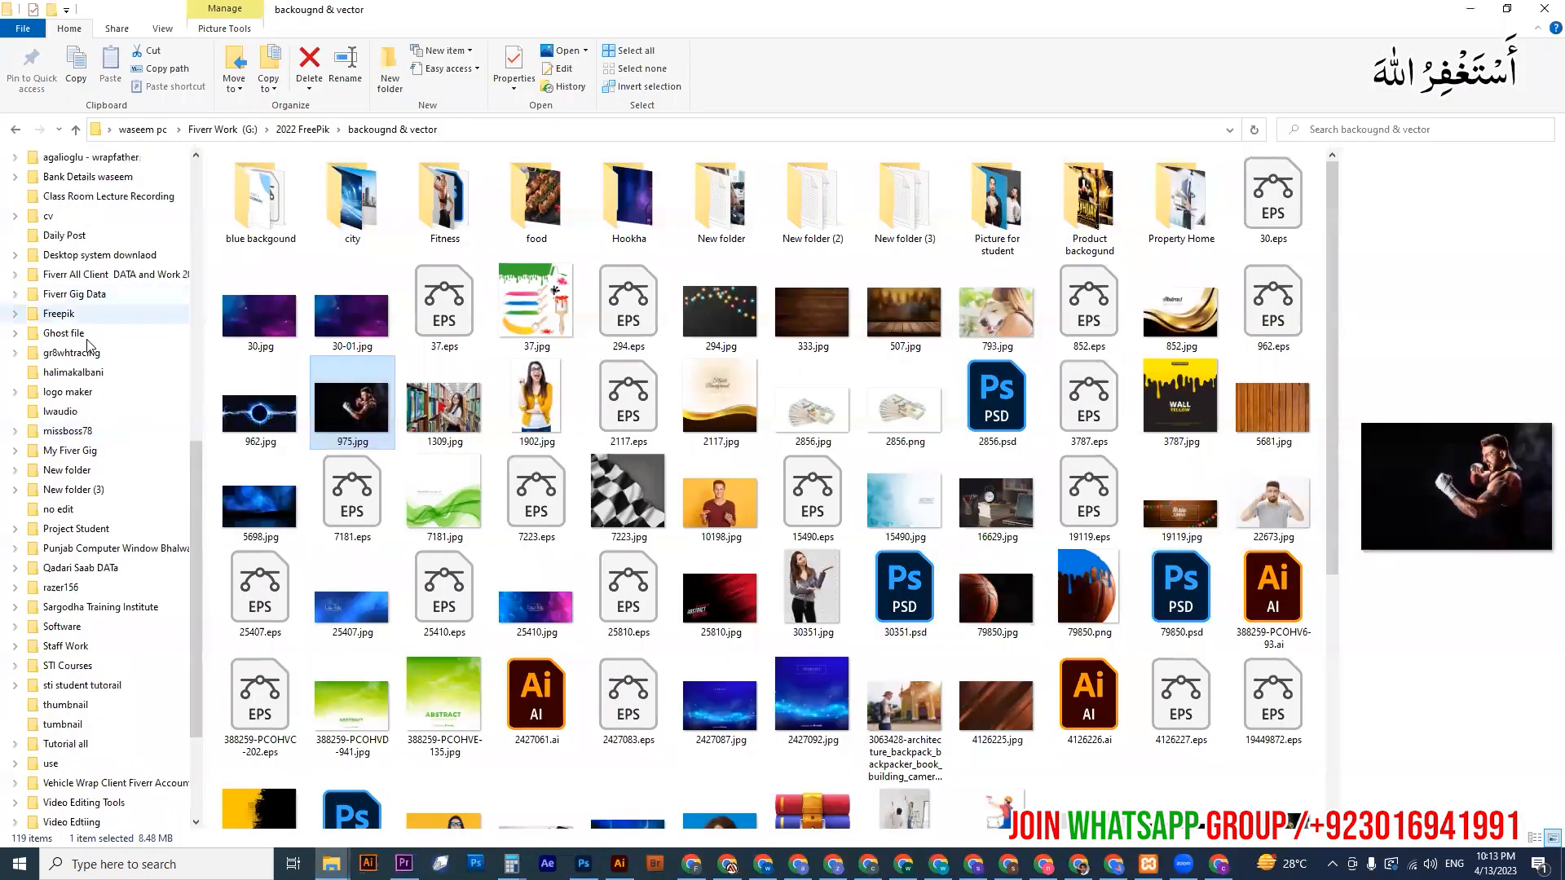
{"action": "double_click", "coordinate": [444, 200]}
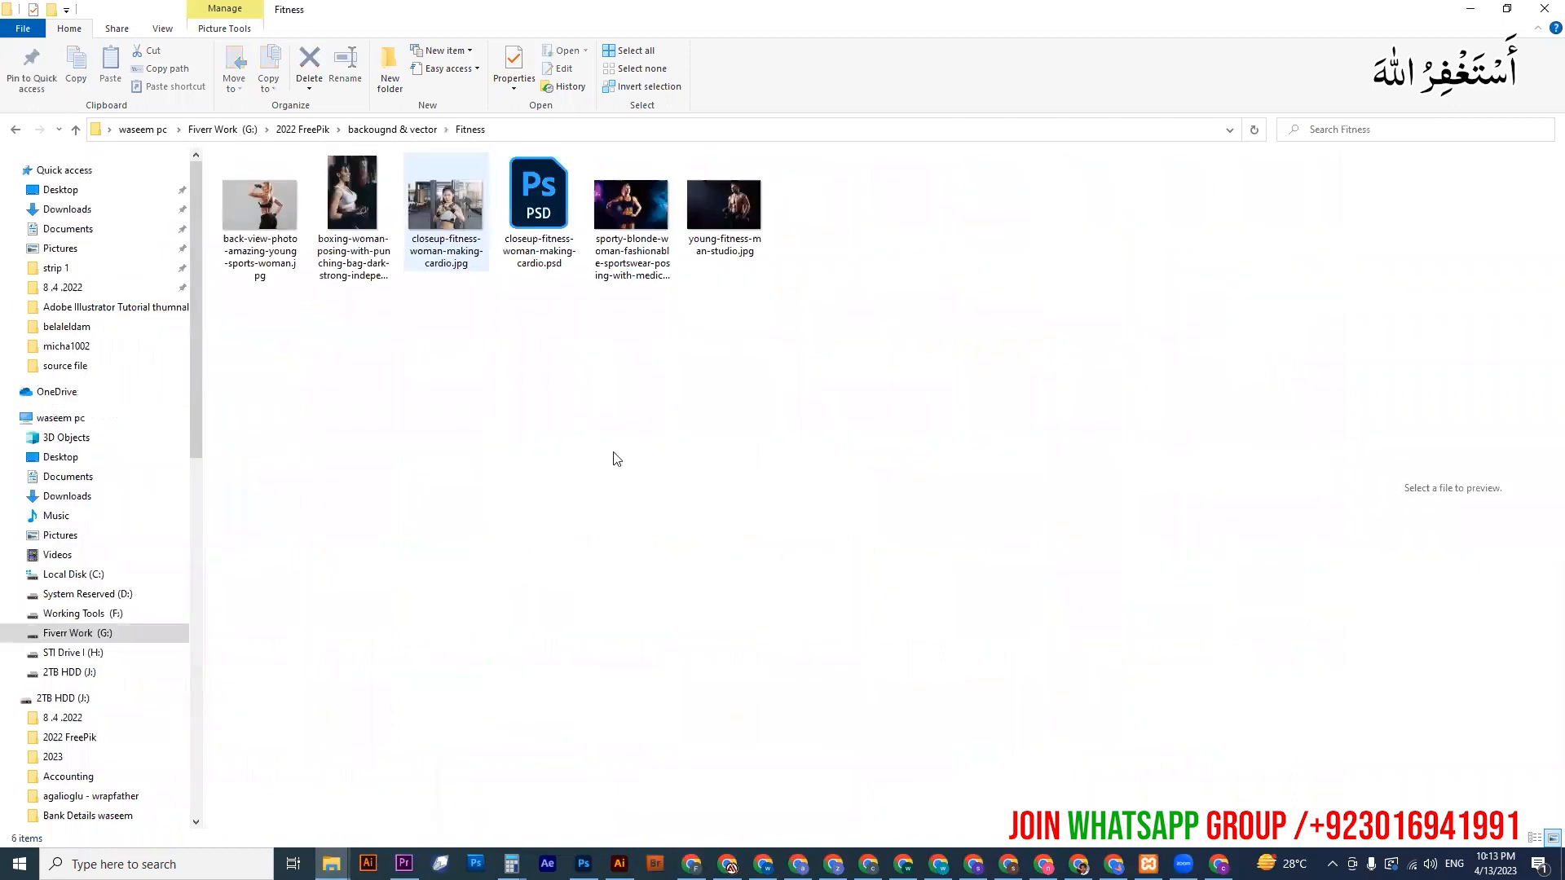
{"action": "left_click_drag", "start_coordinate": [719, 229], "coordinate": [797, 114]}
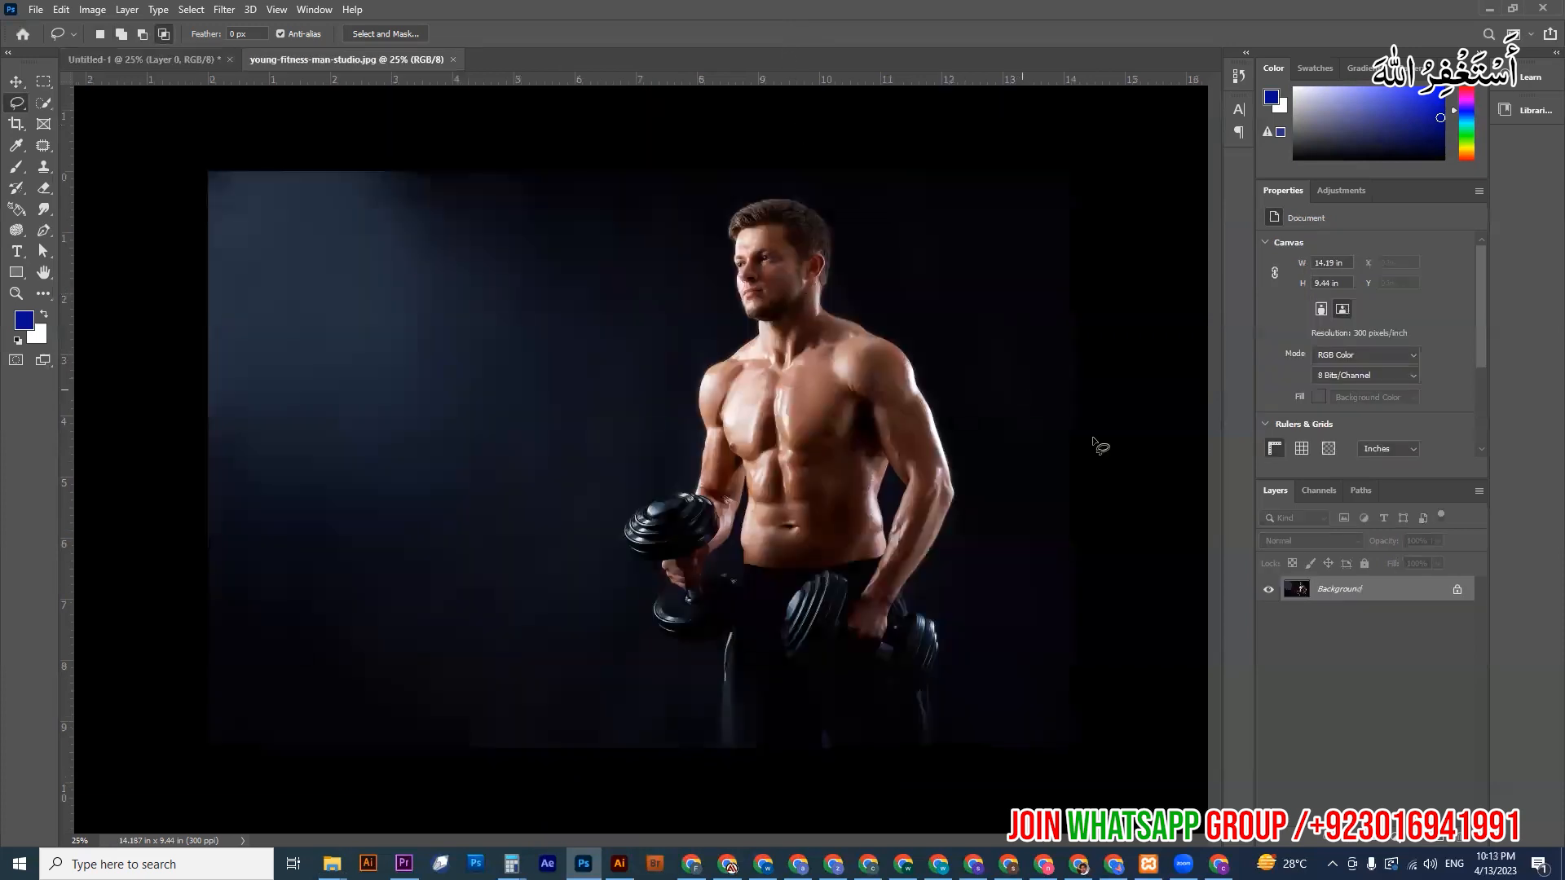
{"action": "double_click", "coordinate": [1363, 595]}
{"action": "key", "text": "Return"}
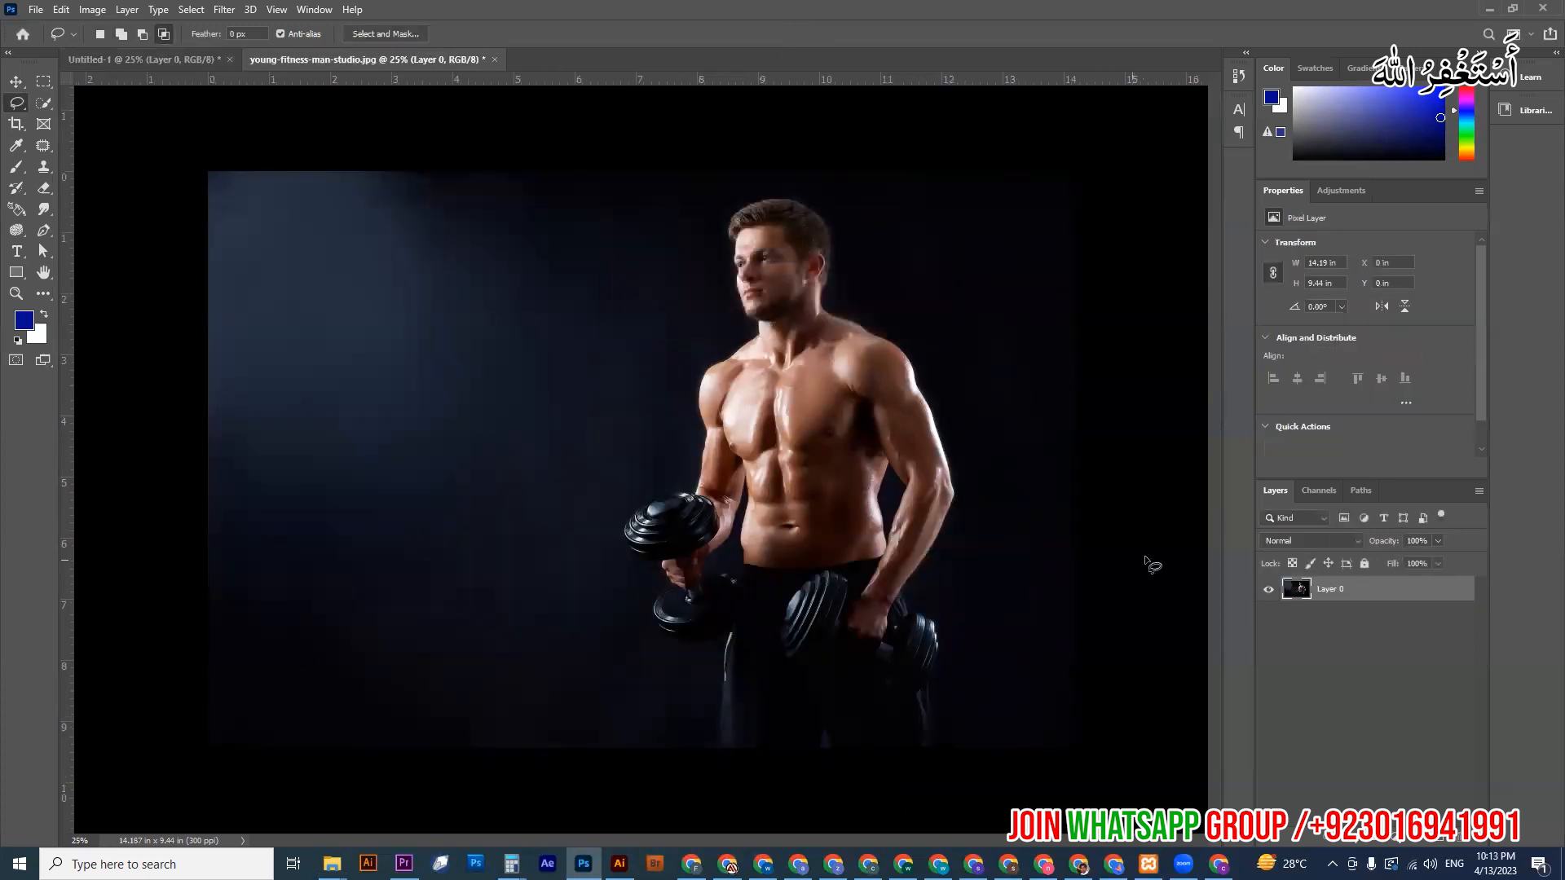
- Lasso a freehand area about 2.9 by 2.7 in around the man's head and paste a copy into the Untitled-1 document
{"action": "left_click", "coordinate": [15, 294]}
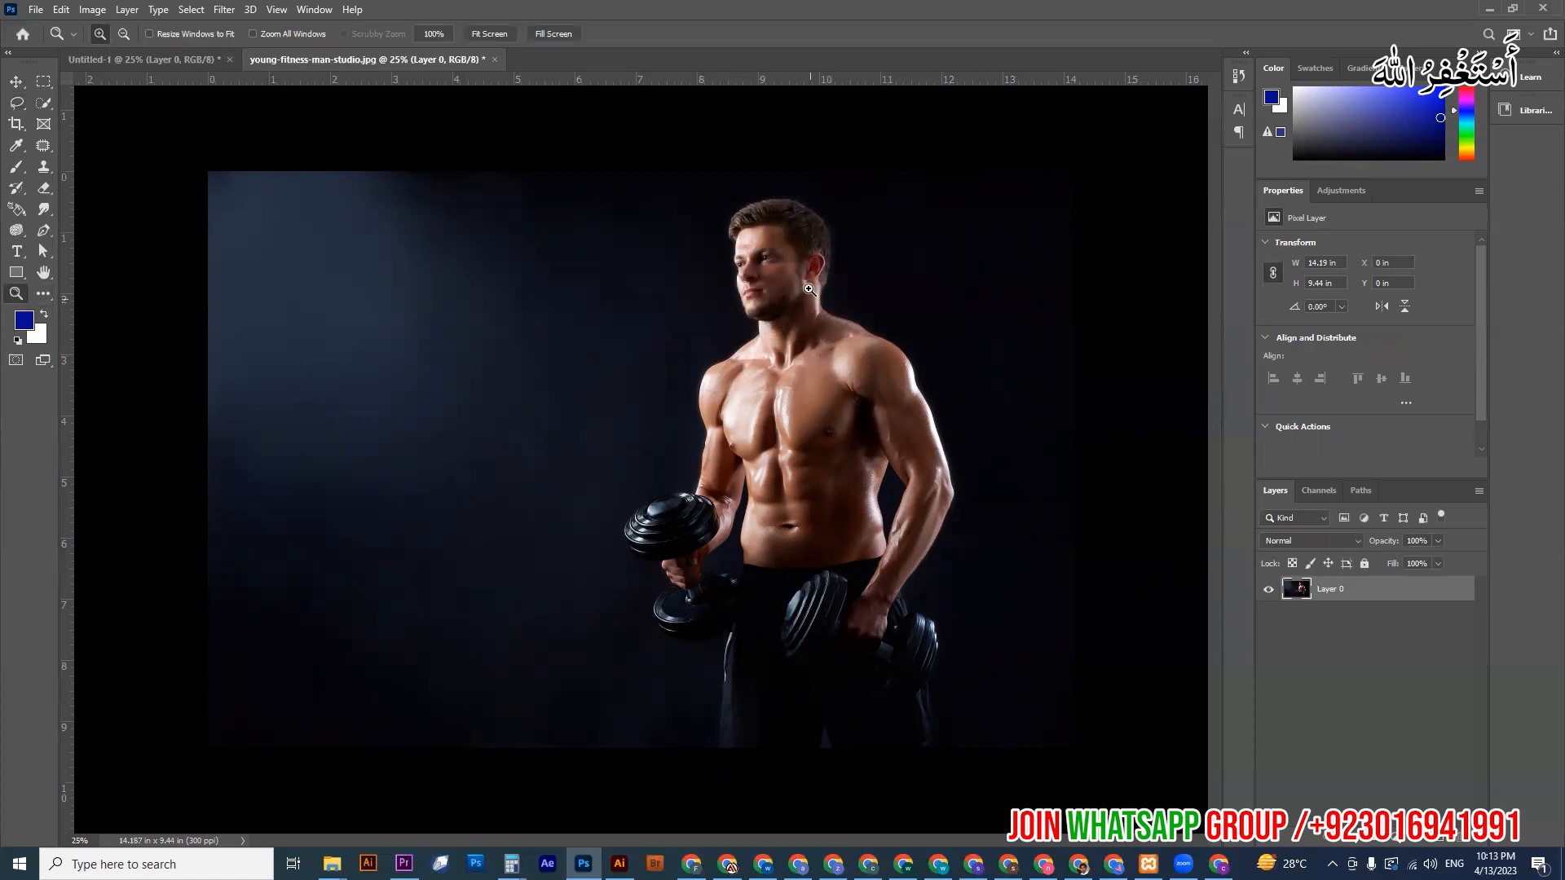
{"action": "mouse_move", "coordinate": [809, 287]}
{"action": "left_mouse_down"}
{"action": "mouse_move", "coordinate": [919, 359]}
{"action": "mouse_move", "coordinate": [1029, 582]}
{"action": "left_mouse_up"}
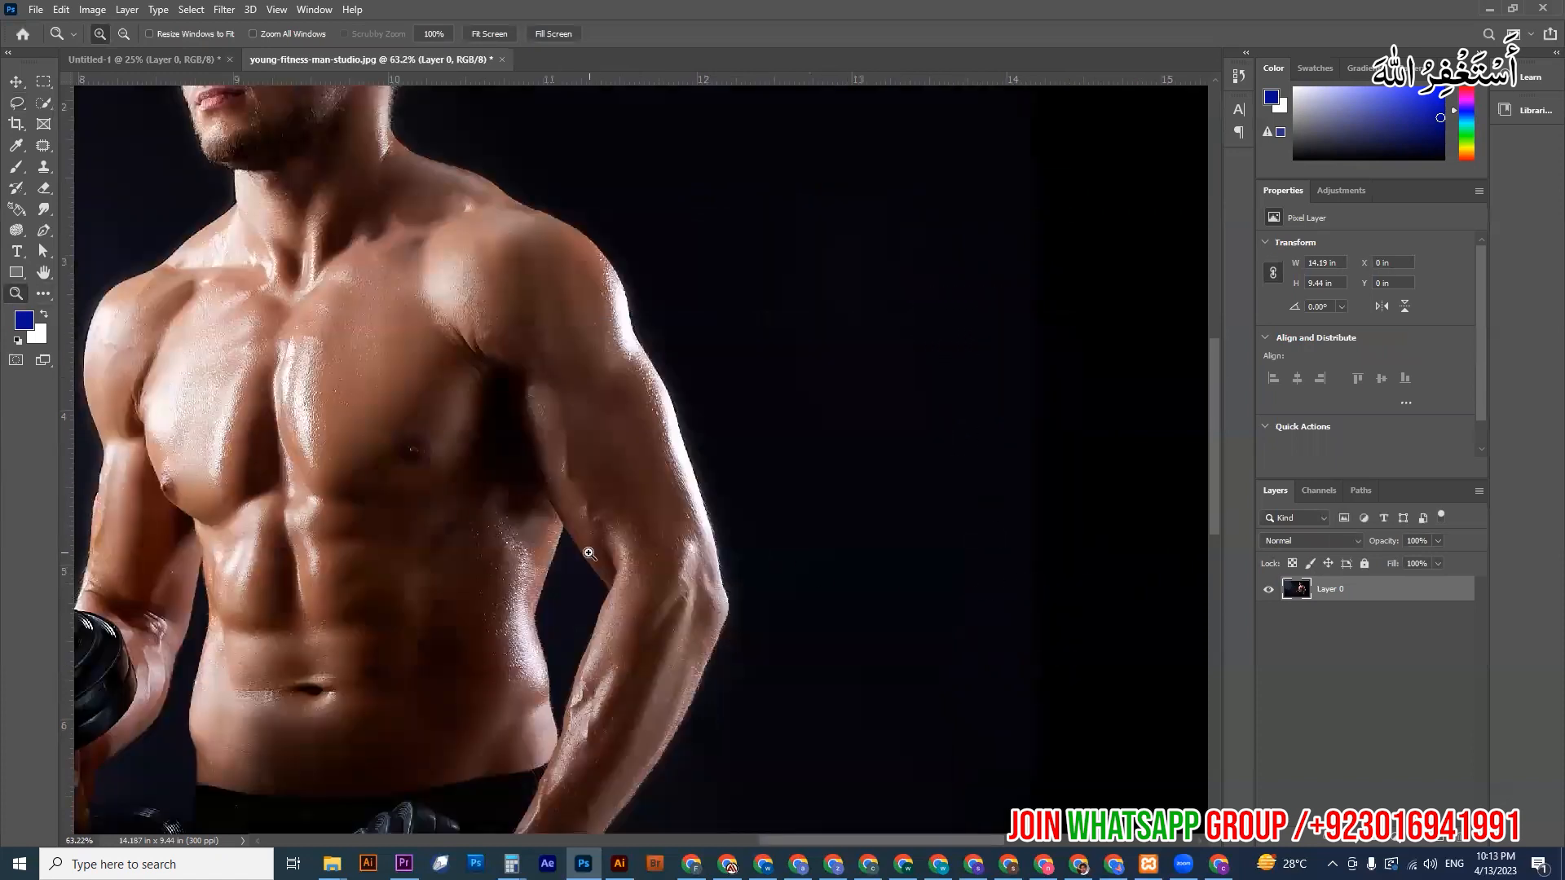
{"action": "left_click", "coordinate": [16, 102]}
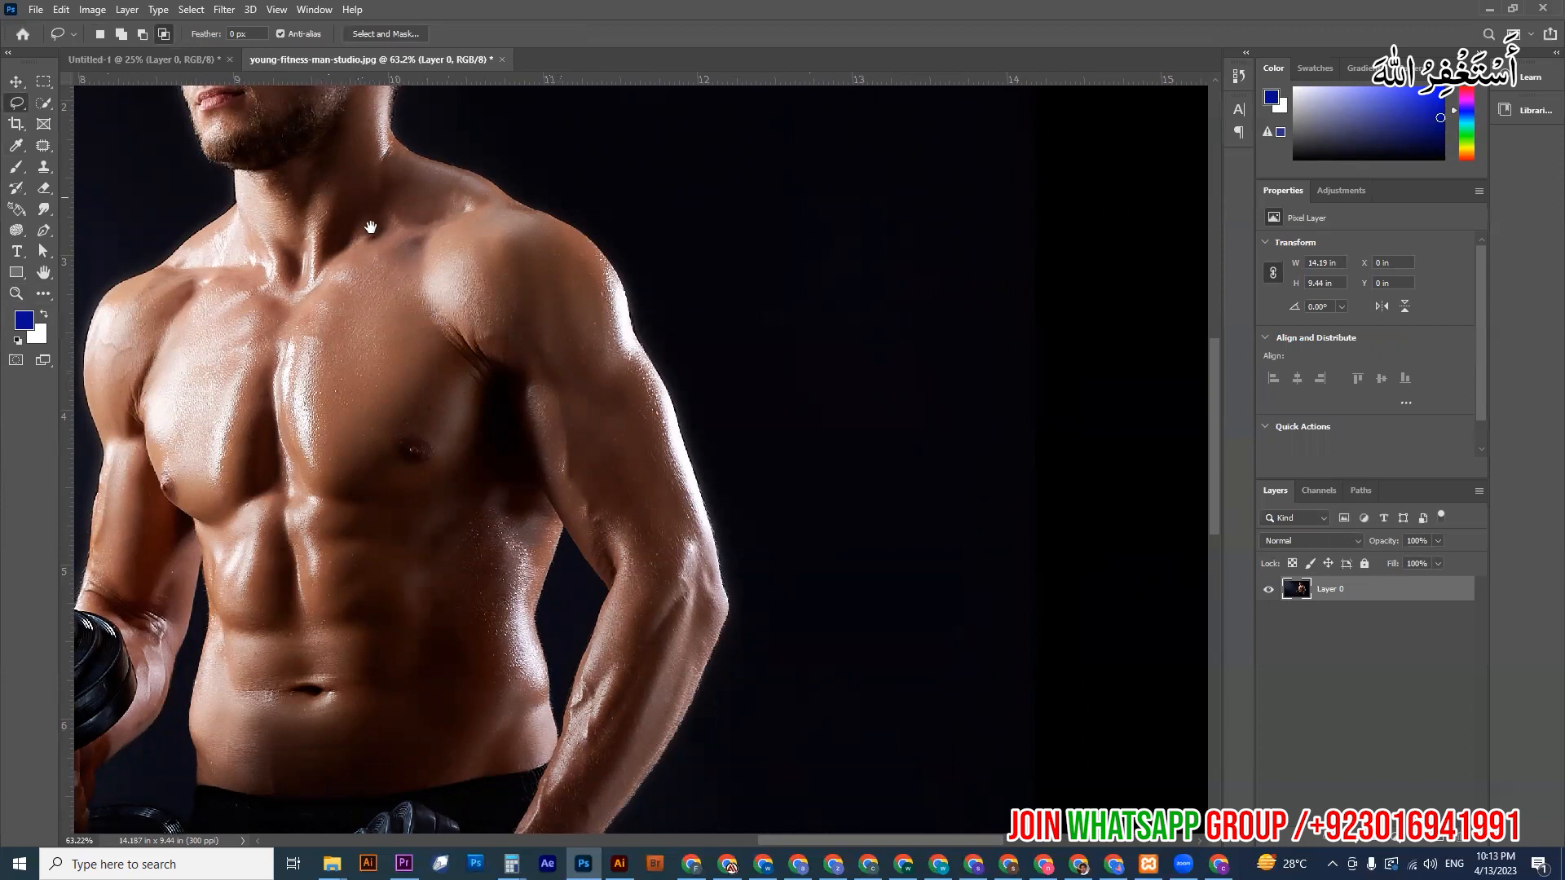
{"action": "left_click_drag", "start_coordinate": [366, 222], "coordinate": [569, 558]}
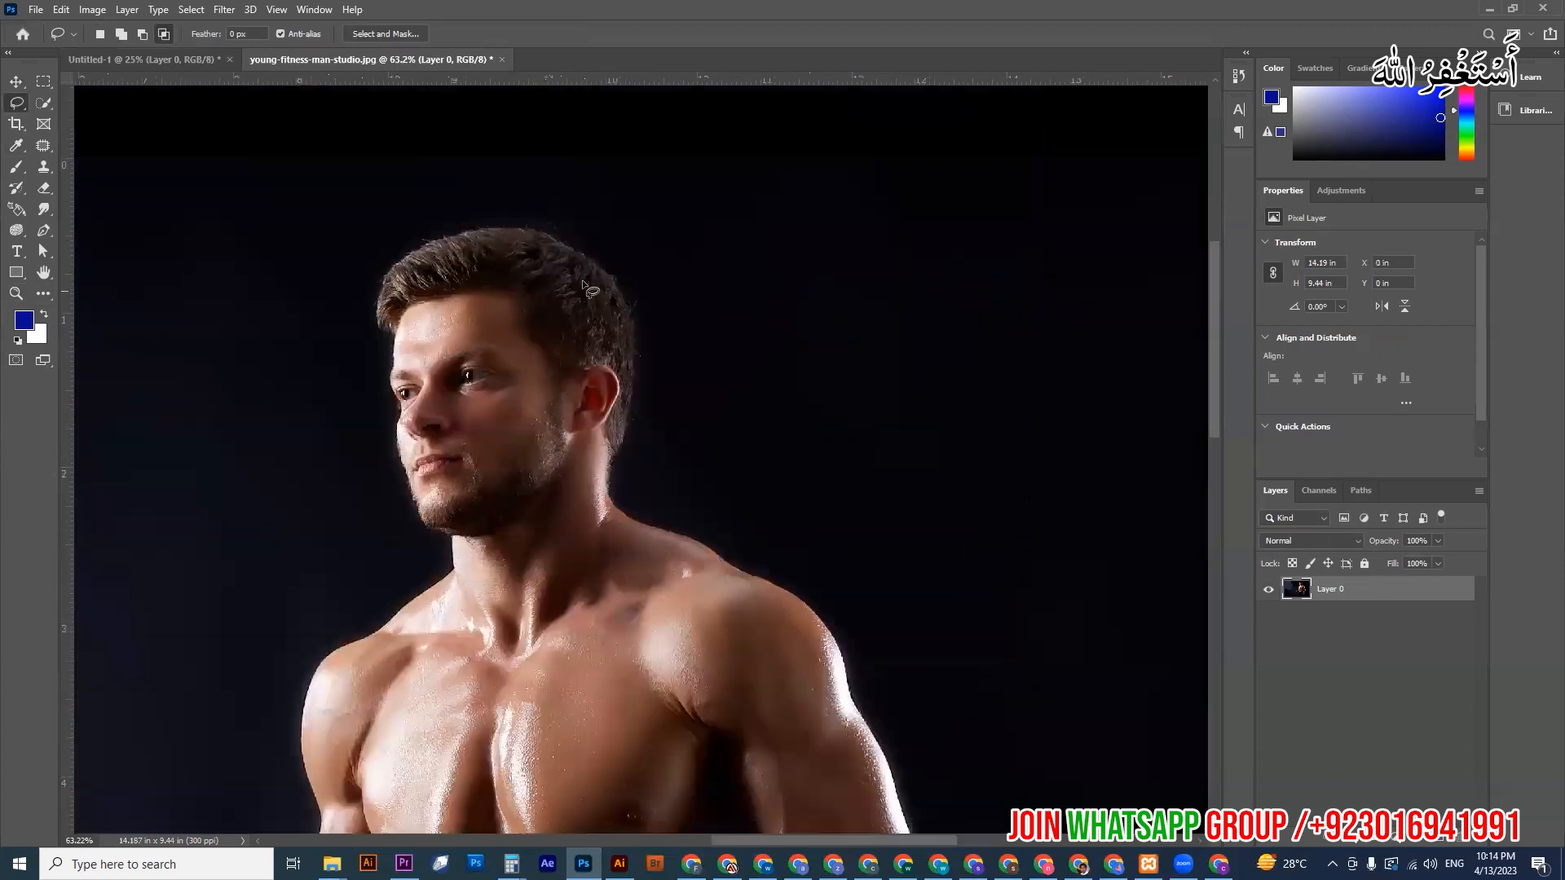
{"action": "mouse_move", "coordinate": [648, 242]}
{"action": "left_mouse_down"}
{"action": "mouse_move", "coordinate": [570, 196]}
{"action": "mouse_move", "coordinate": [378, 208]}
{"action": "mouse_move", "coordinate": [288, 431]}
{"action": "mouse_move", "coordinate": [360, 577]}
{"action": "mouse_move", "coordinate": [553, 608]}
{"action": "mouse_move", "coordinate": [731, 474]}
{"action": "mouse_move", "coordinate": [697, 255]}
{"action": "left_mouse_up"}
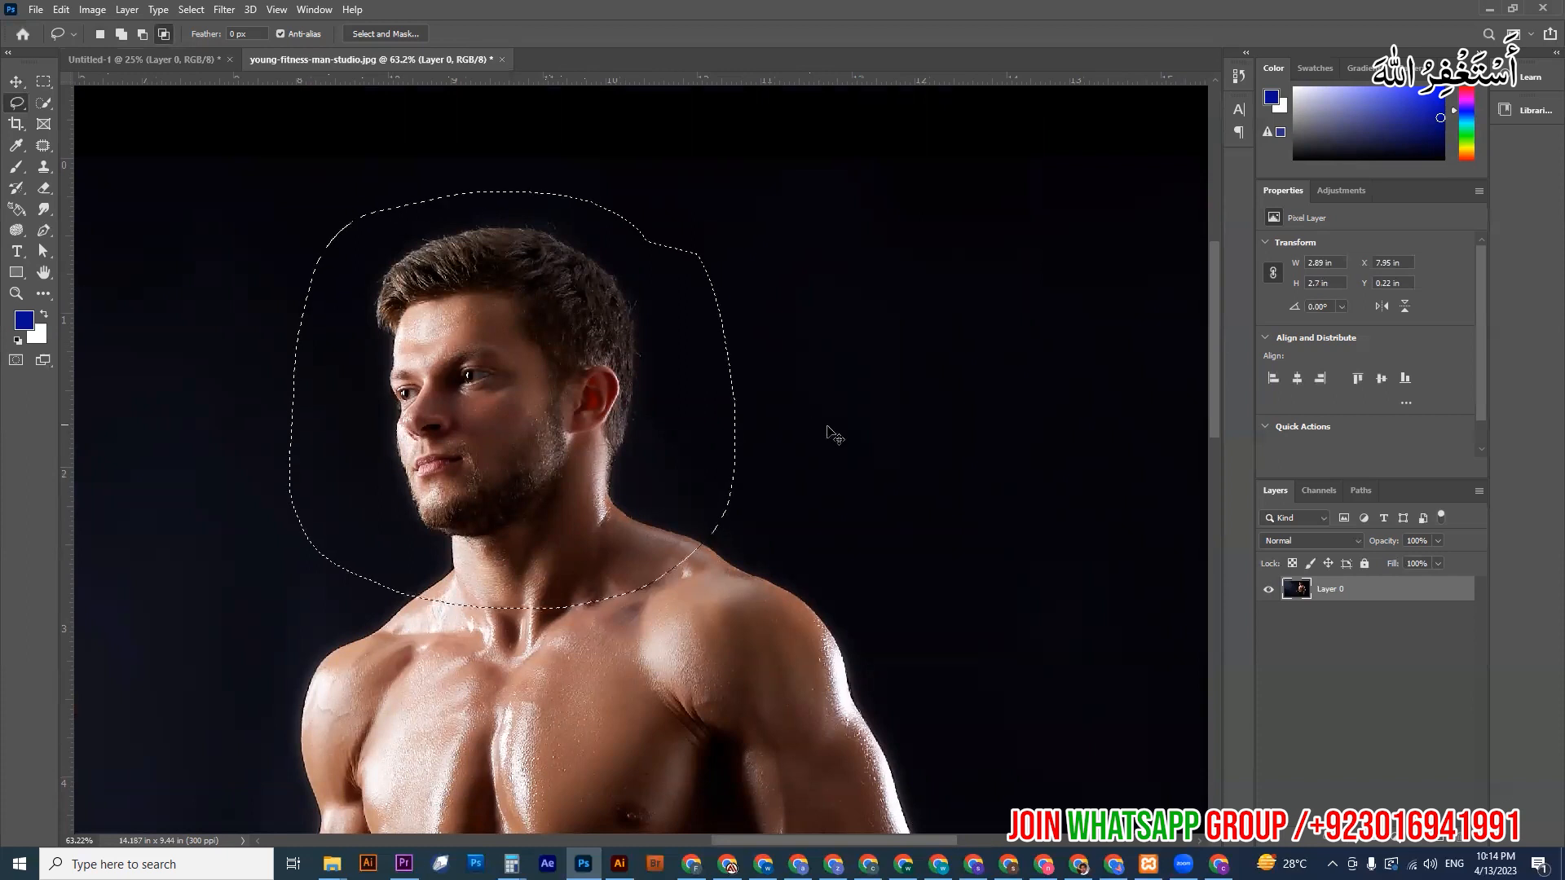
{"action": "left_click", "coordinate": [93, 61]}
{"action": "key", "text": "ctrl+v"}
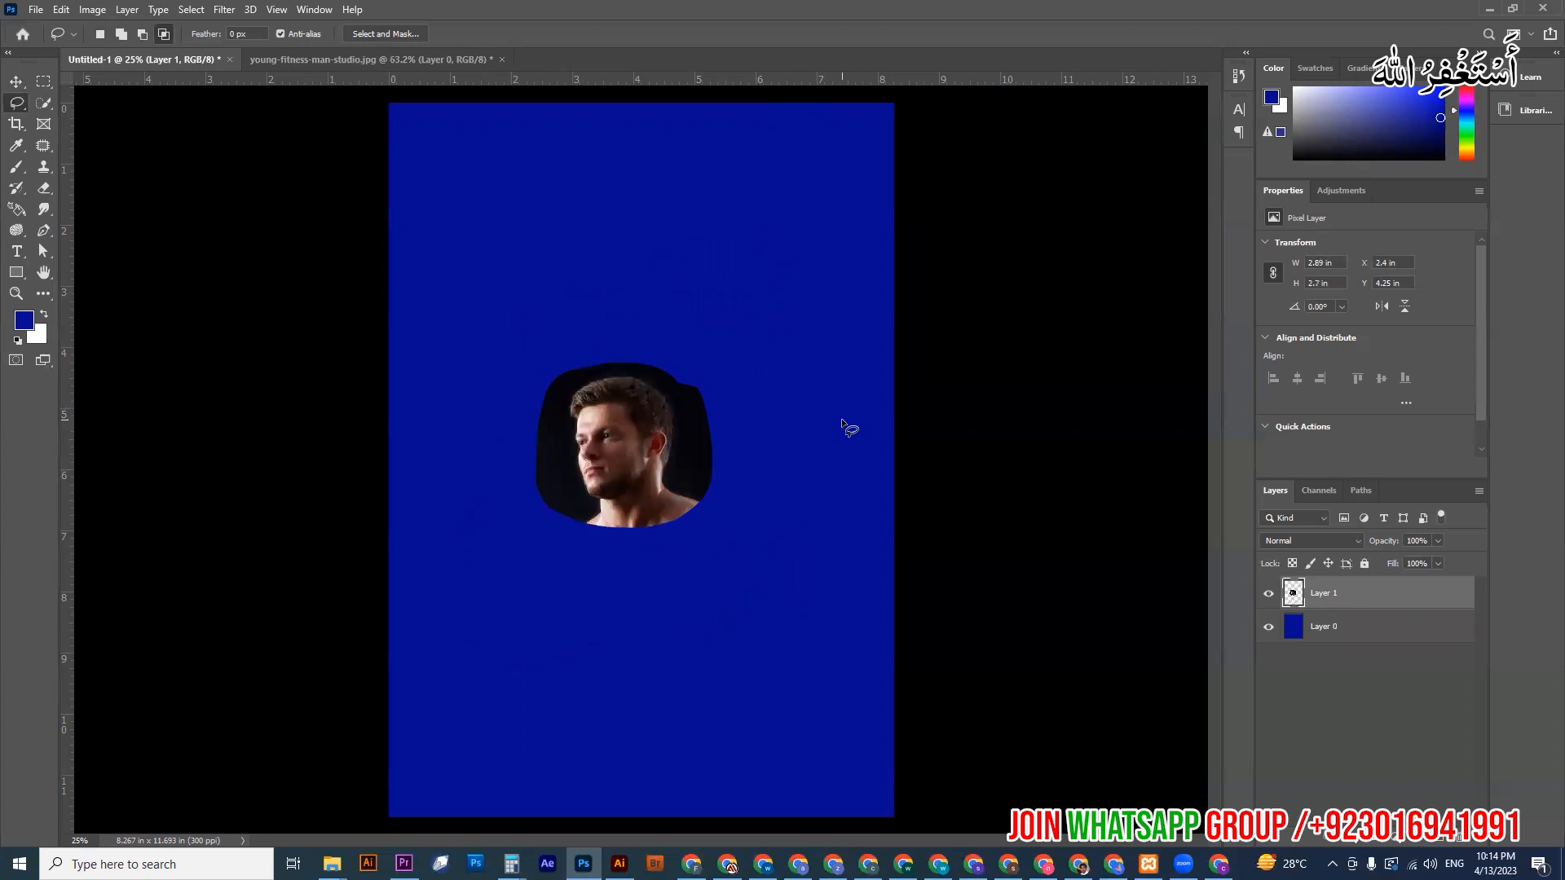
- In the fitness photo, make a new freehand lasso selection about 2.3 by 2.2 in around the neck and raised-highlight shoulder, and copy it
{"action": "left_click", "coordinate": [290, 61]}
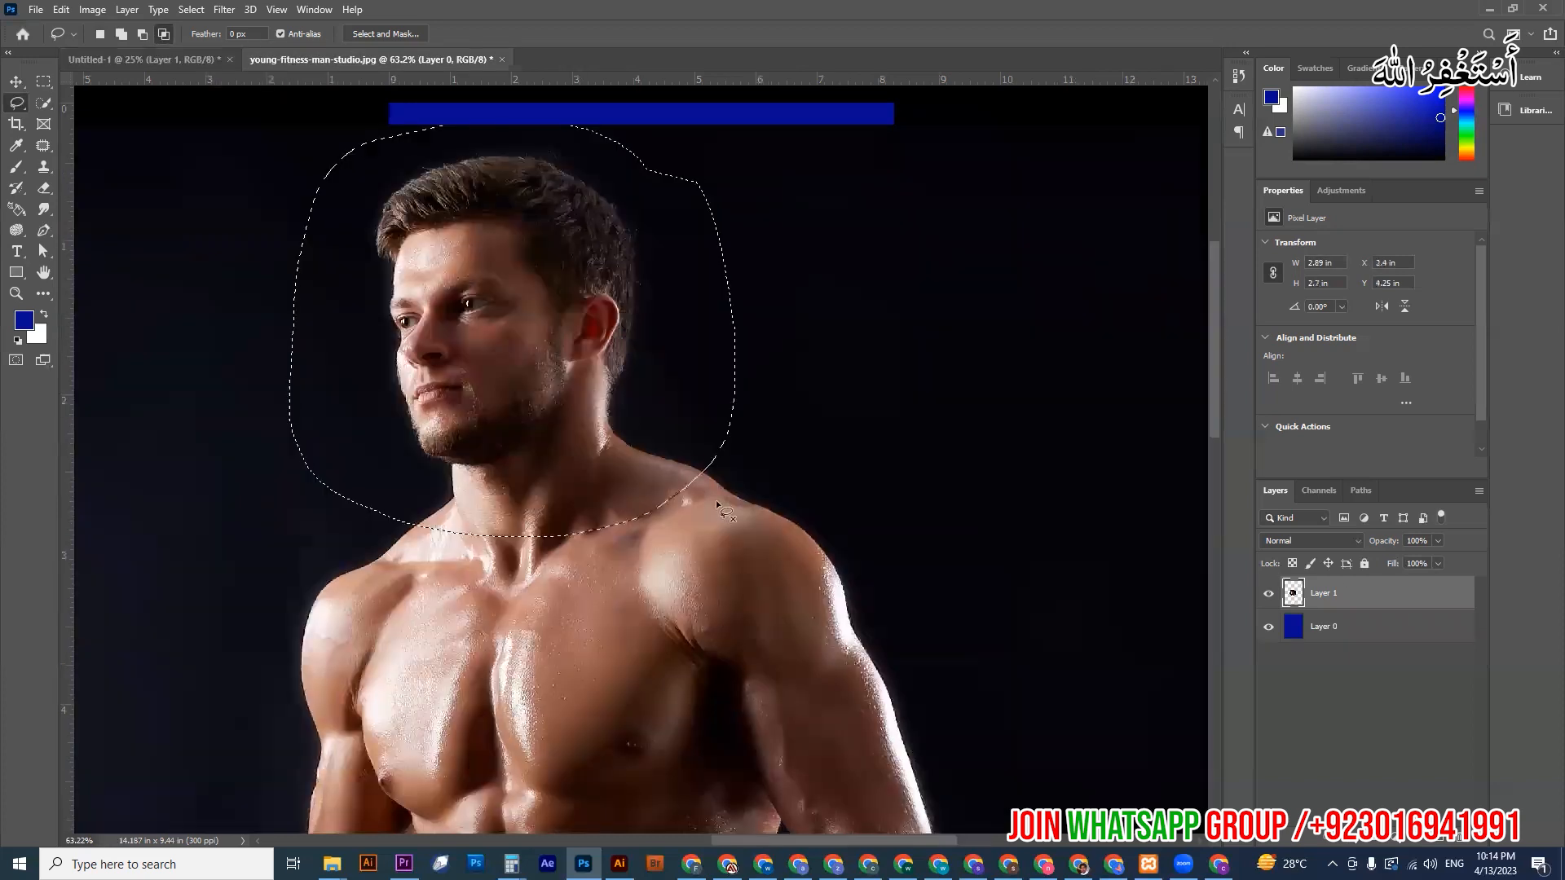
{"action": "mouse_move", "coordinate": [745, 516]}
{"action": "left_mouse_down"}
{"action": "mouse_move", "coordinate": [761, 478]}
{"action": "mouse_move", "coordinate": [559, 545]}
{"action": "mouse_move", "coordinate": [775, 436]}
{"action": "left_mouse_up"}
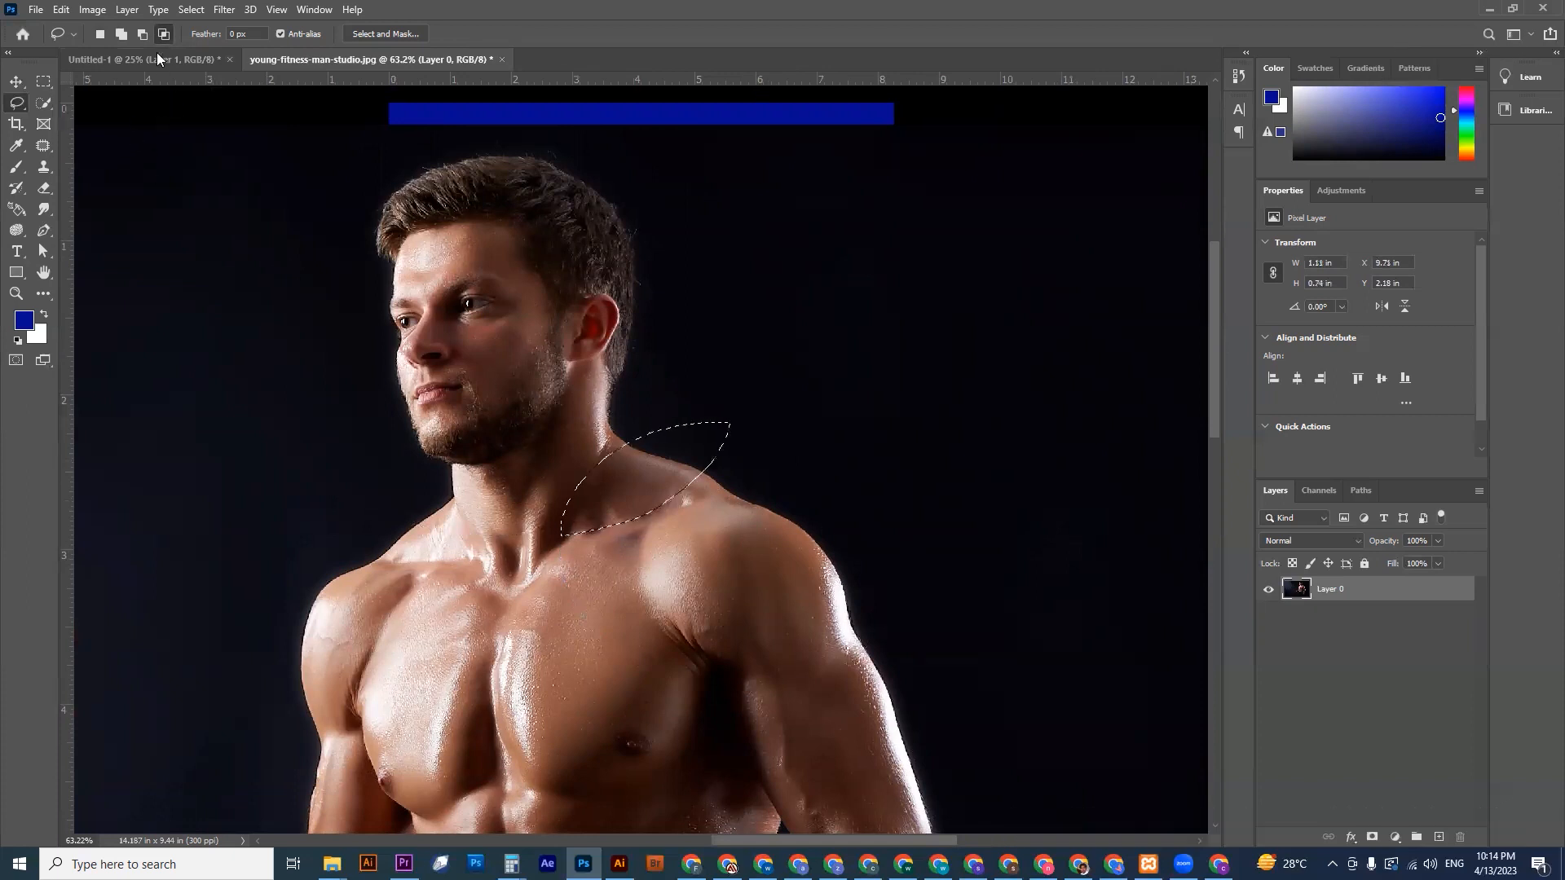
{"action": "left_click", "coordinate": [99, 36]}
{"action": "mouse_move", "coordinate": [733, 389]}
{"action": "left_mouse_down"}
{"action": "mouse_move", "coordinate": [709, 381]}
{"action": "mouse_move", "coordinate": [709, 708]}
{"action": "mouse_move", "coordinate": [860, 501]}
{"action": "left_mouse_up"}
{"action": "key", "text": "ctrl+c"}
- Paste the copied shoulder piece into Untitled-1 and move it above and to the right of the head cutout
{"action": "left_click", "coordinate": [143, 60]}
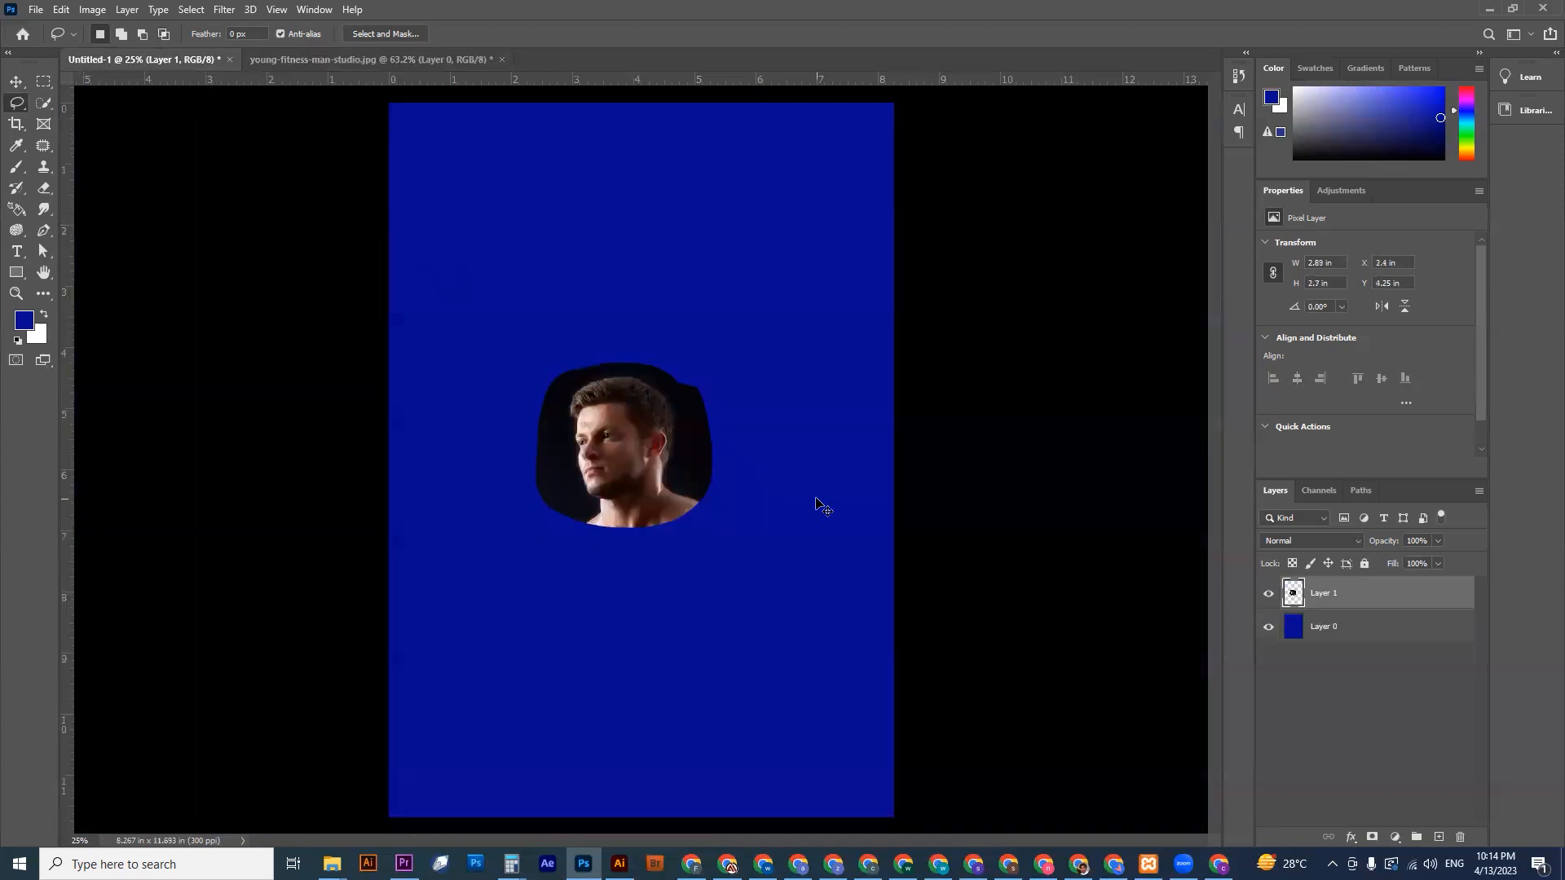
{"action": "key", "text": "ctrl+v"}
{"action": "left_click", "coordinate": [15, 81]}
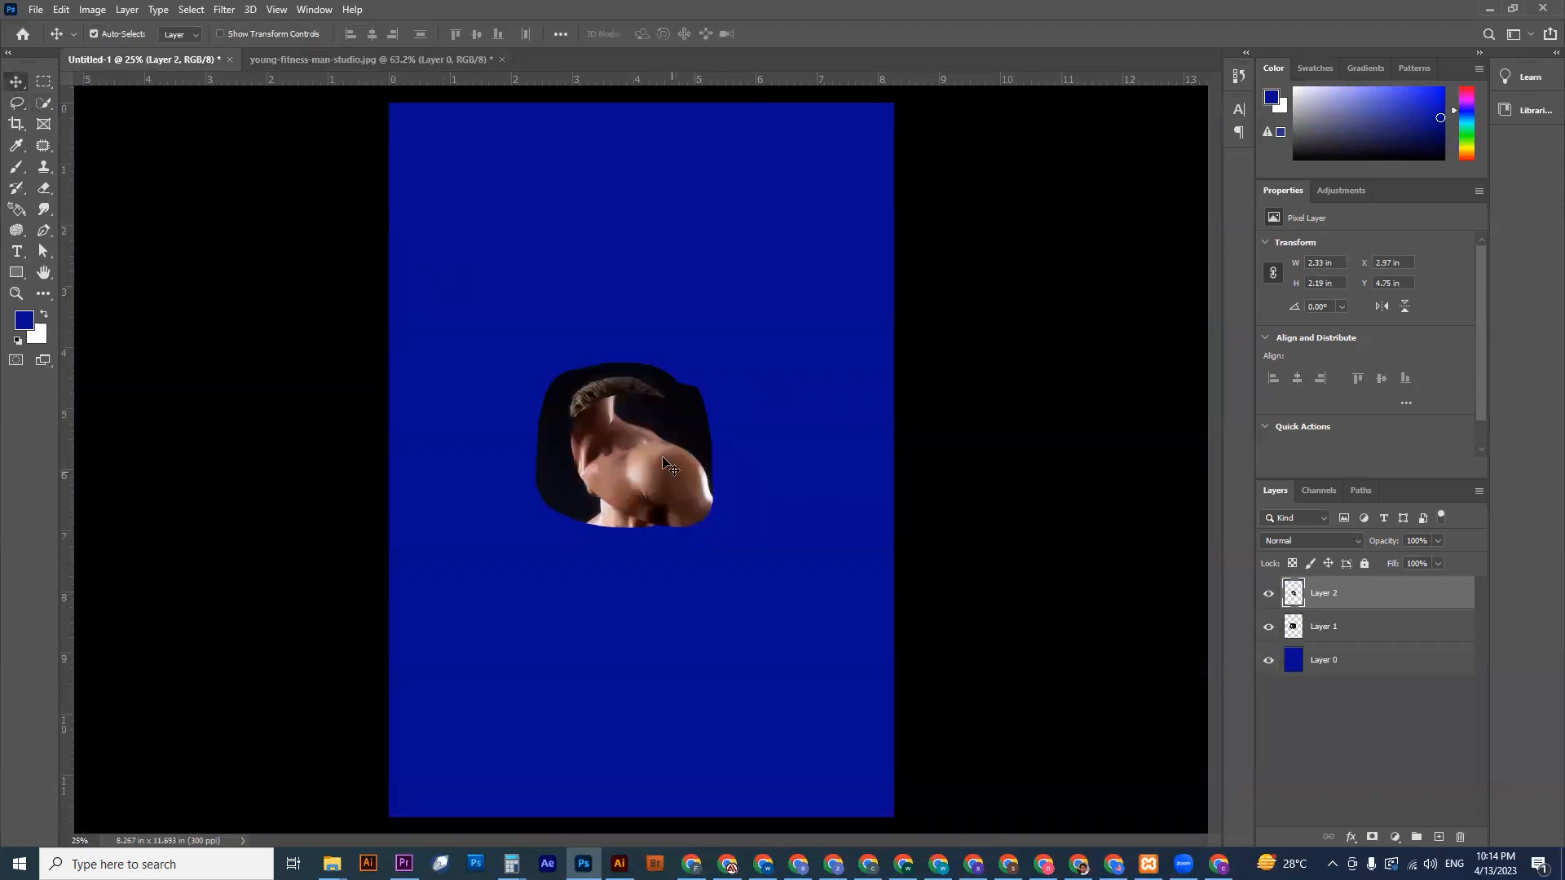
{"action": "left_click_drag", "start_coordinate": [650, 471], "coordinate": [722, 315]}
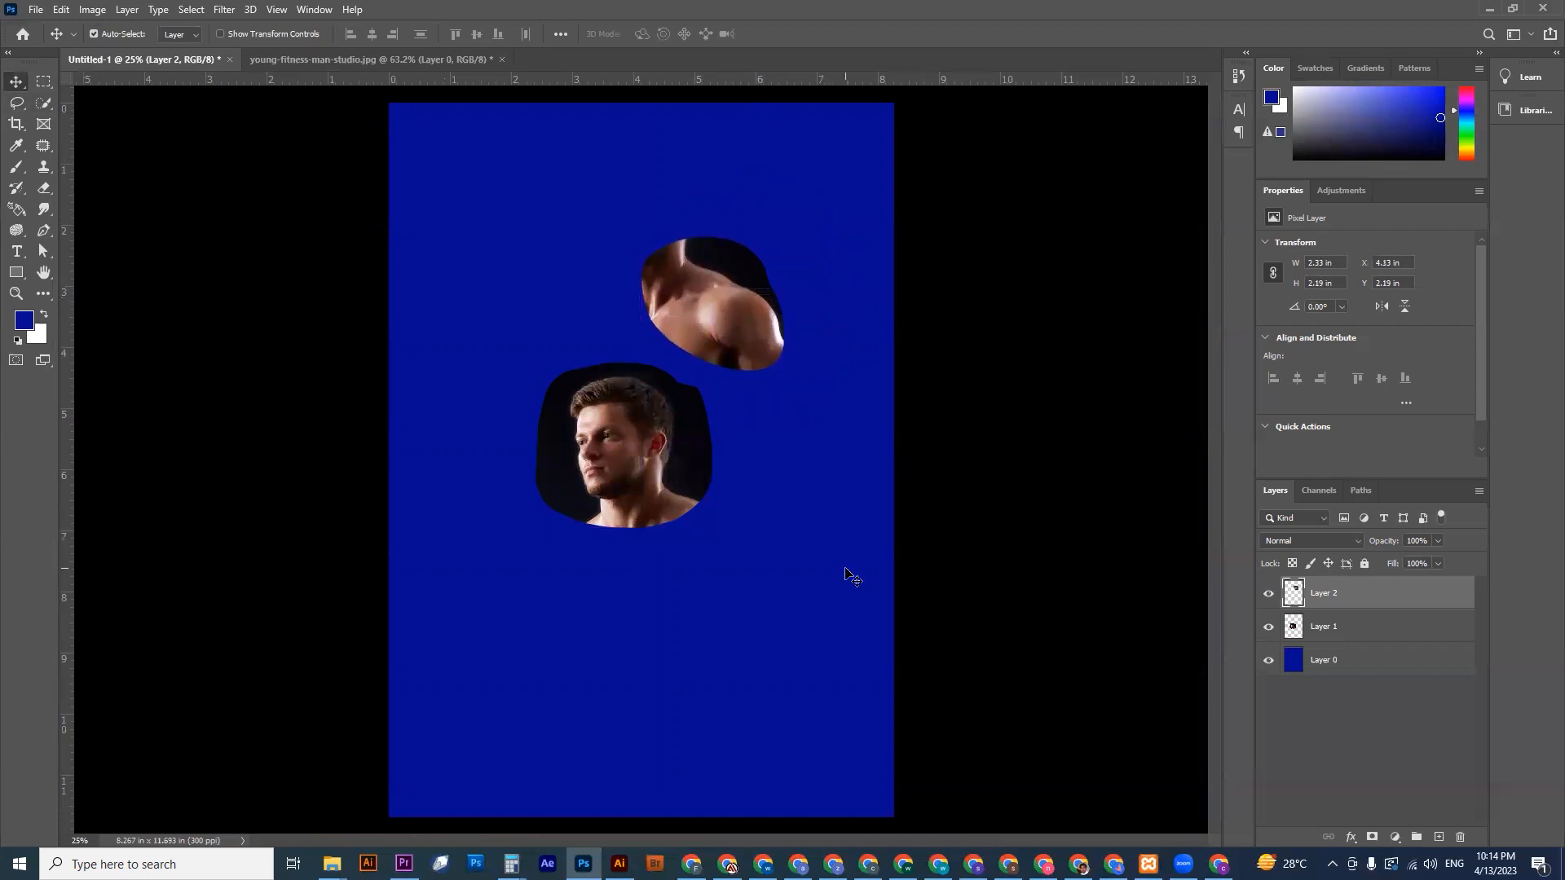
- Clear the shoulder selection in the fitness photo, then lasso about 2.9 by 3.3 in around the upright dumbbell and hand and copy it
{"action": "left_click", "coordinate": [331, 59]}
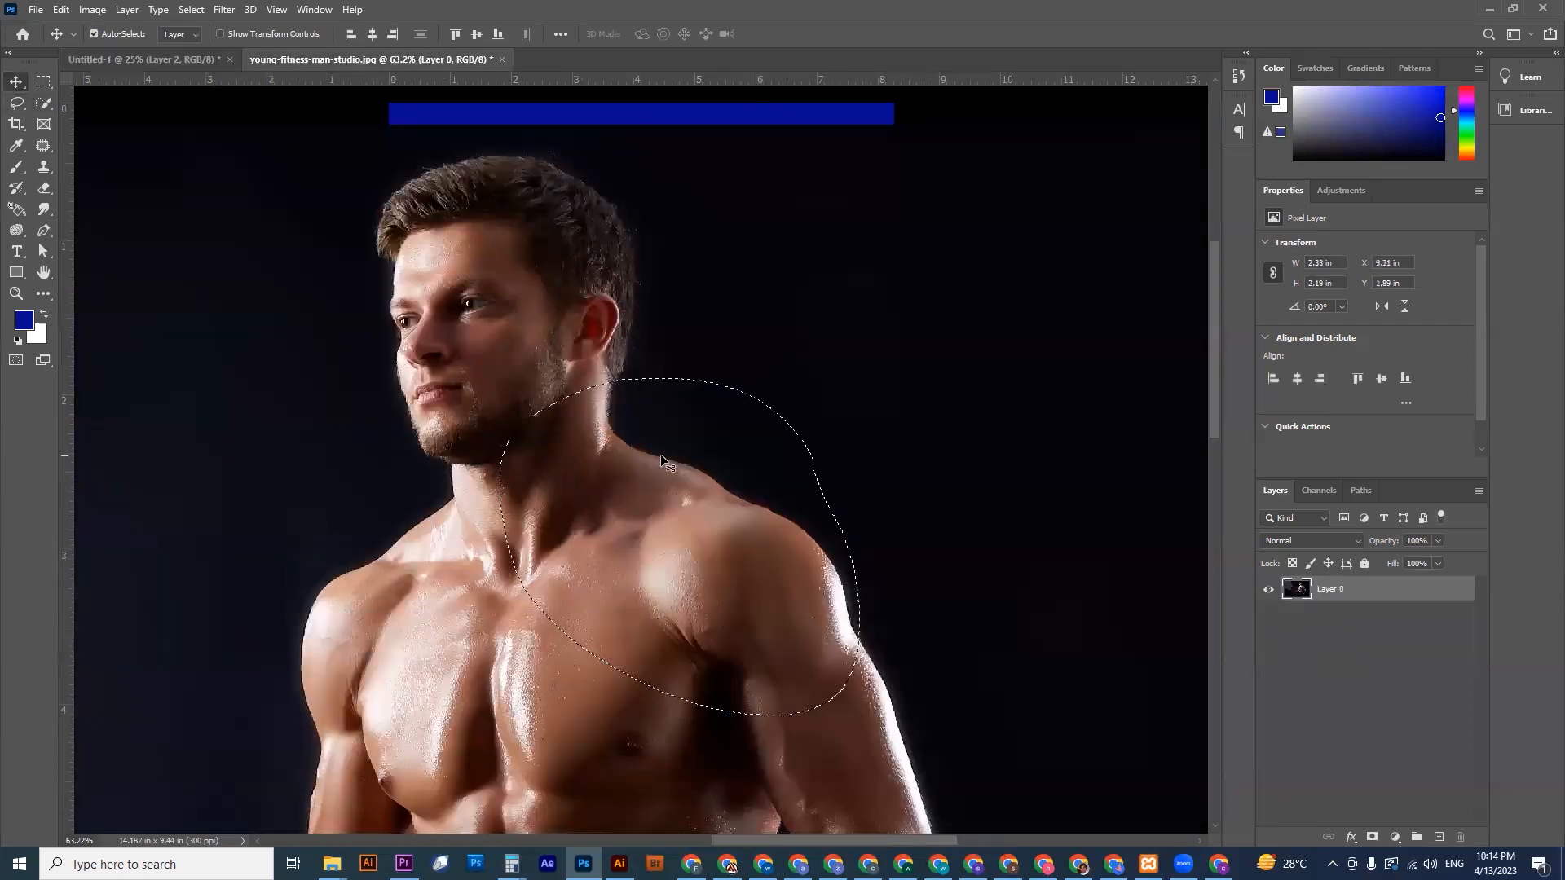
{"action": "left_click_drag", "start_coordinate": [619, 744], "coordinate": [560, 304]}
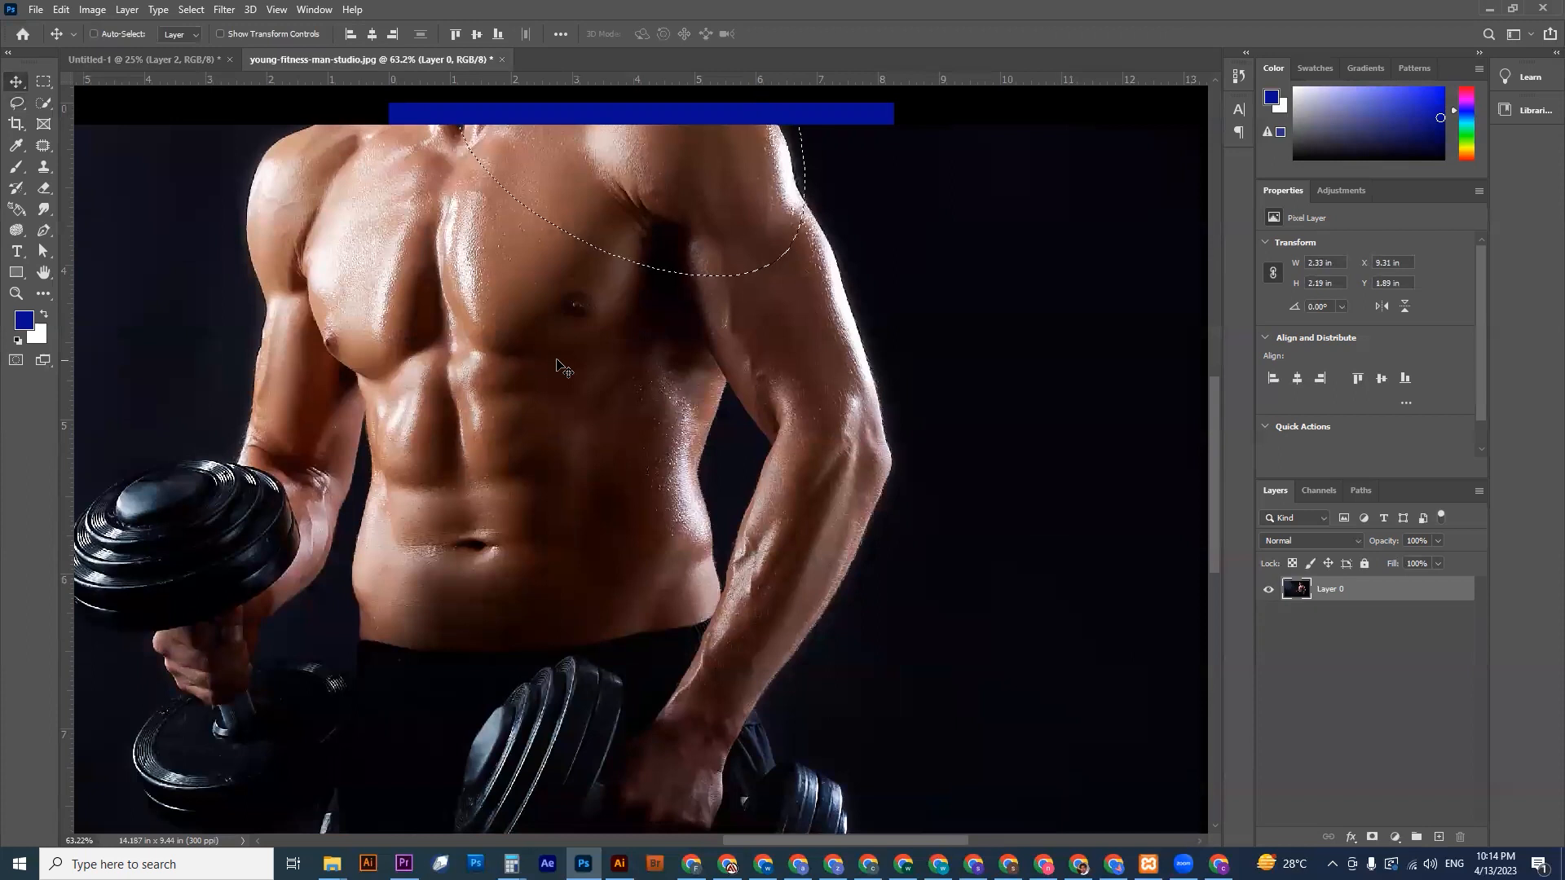
{"action": "key", "text": "ctrl+d"}
{"action": "left_click_drag", "start_coordinate": [502, 350], "coordinate": [570, 335]}
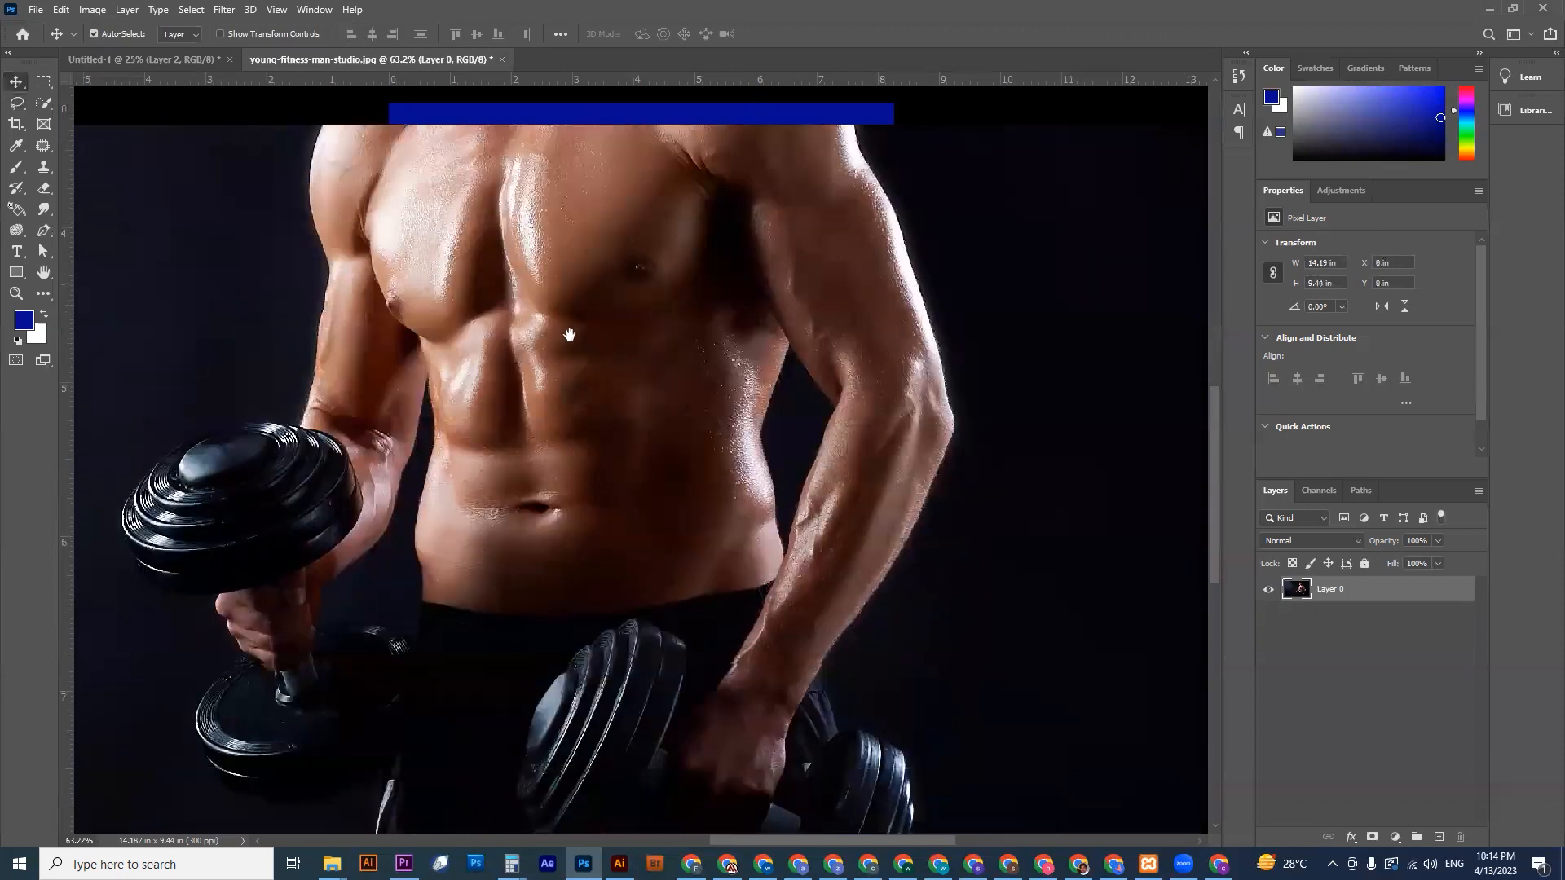
{"action": "left_click", "coordinate": [16, 102]}
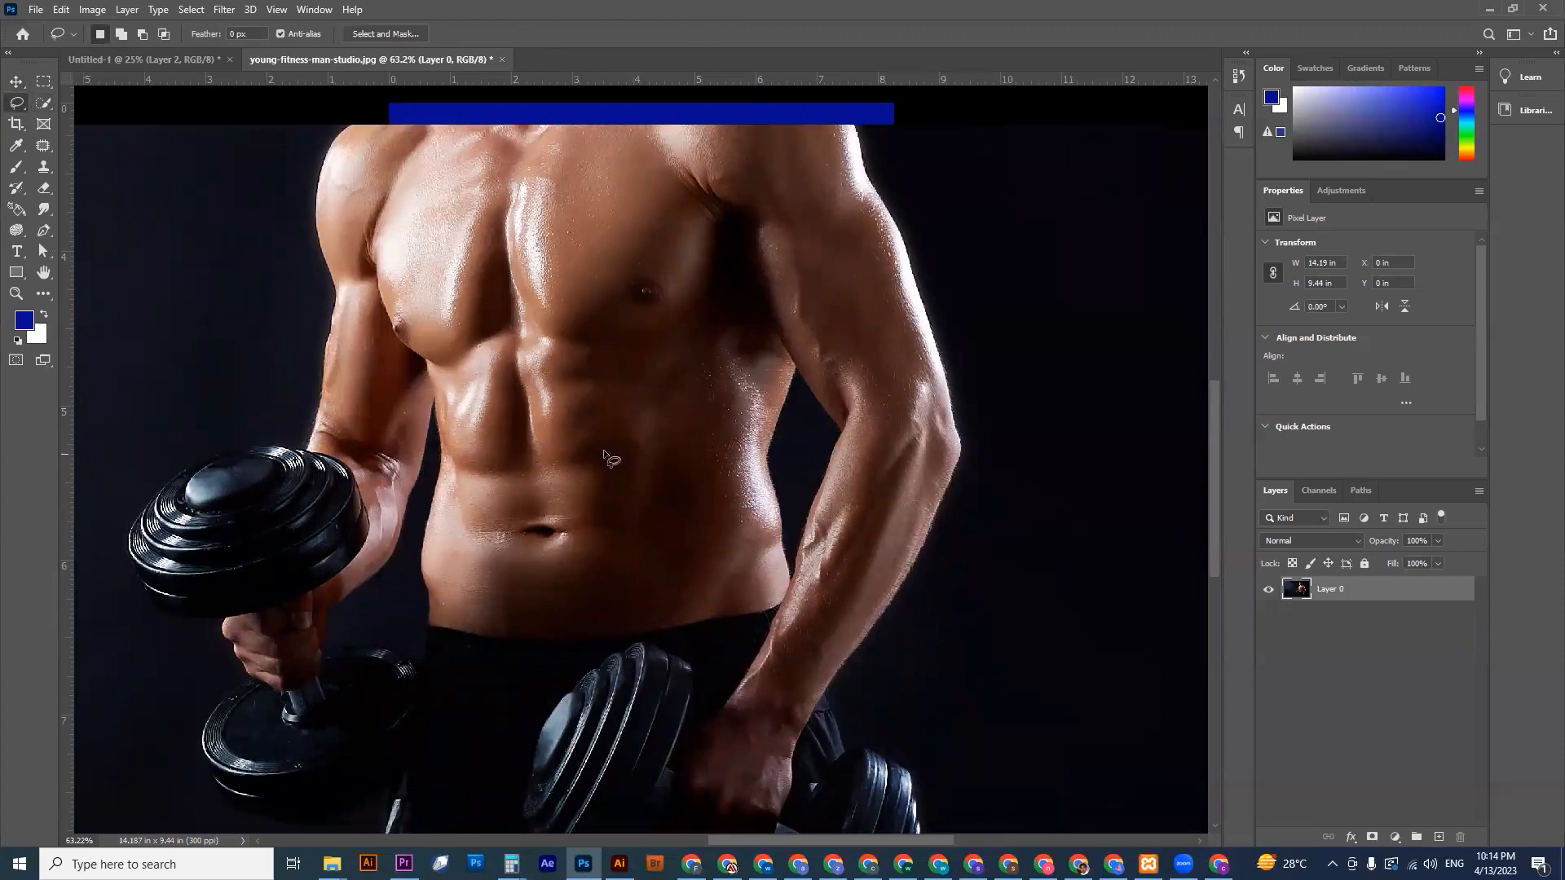
{"action": "left_click_drag", "start_coordinate": [523, 554], "coordinate": [644, 352]}
{"action": "mouse_move", "coordinate": [426, 220]}
{"action": "left_mouse_down"}
{"action": "mouse_move", "coordinate": [268, 214]}
{"action": "mouse_move", "coordinate": [312, 481]}
{"action": "mouse_move", "coordinate": [493, 701]}
{"action": "mouse_move", "coordinate": [609, 395]}
{"action": "mouse_move", "coordinate": [400, 194]}
{"action": "left_mouse_up"}
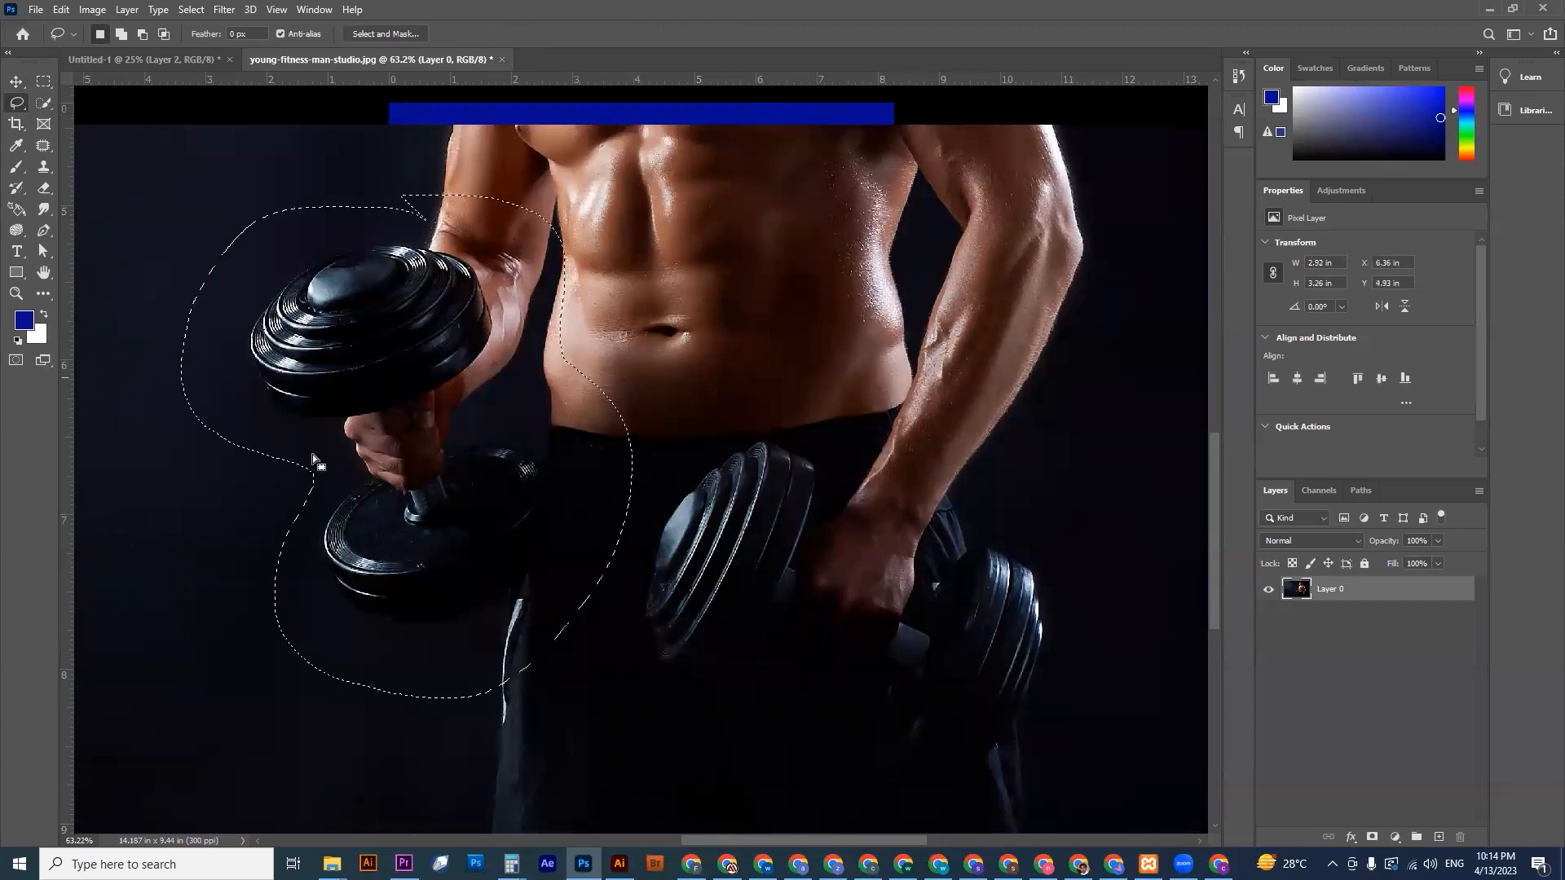
{"action": "key", "text": "ctrl+c"}
- Paste the copied dumbbell piece into Untitled-1 and move it to the upper-left area of the blue canvas
{"action": "left_click", "coordinate": [156, 61]}
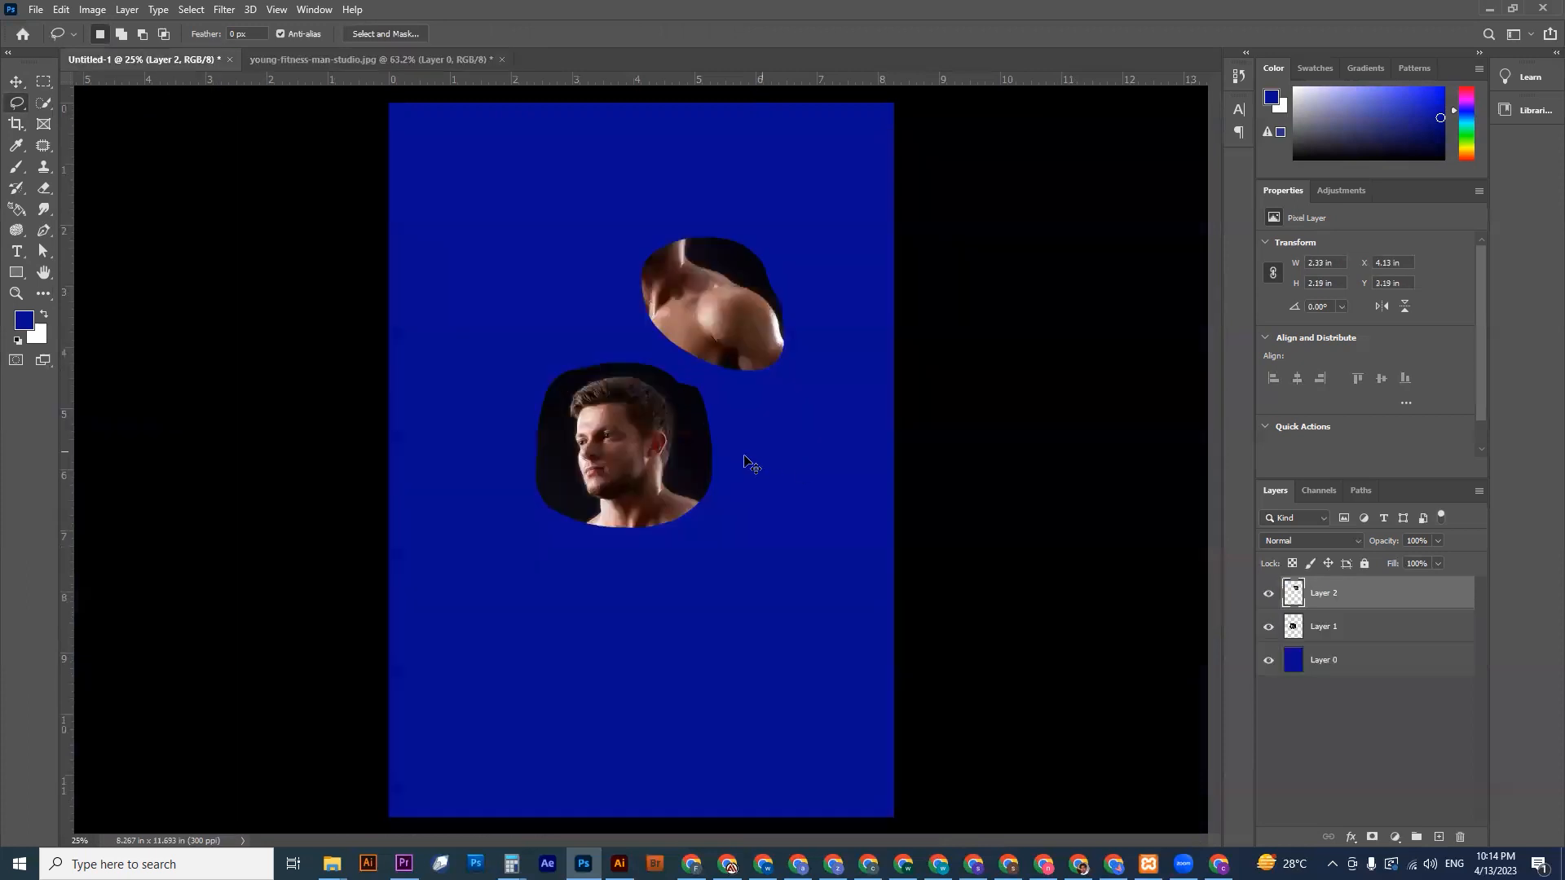
{"action": "key", "text": "ctrl+v"}
{"action": "key", "text": "v"}
{"action": "left_click_drag", "start_coordinate": [656, 426], "coordinate": [560, 195]}
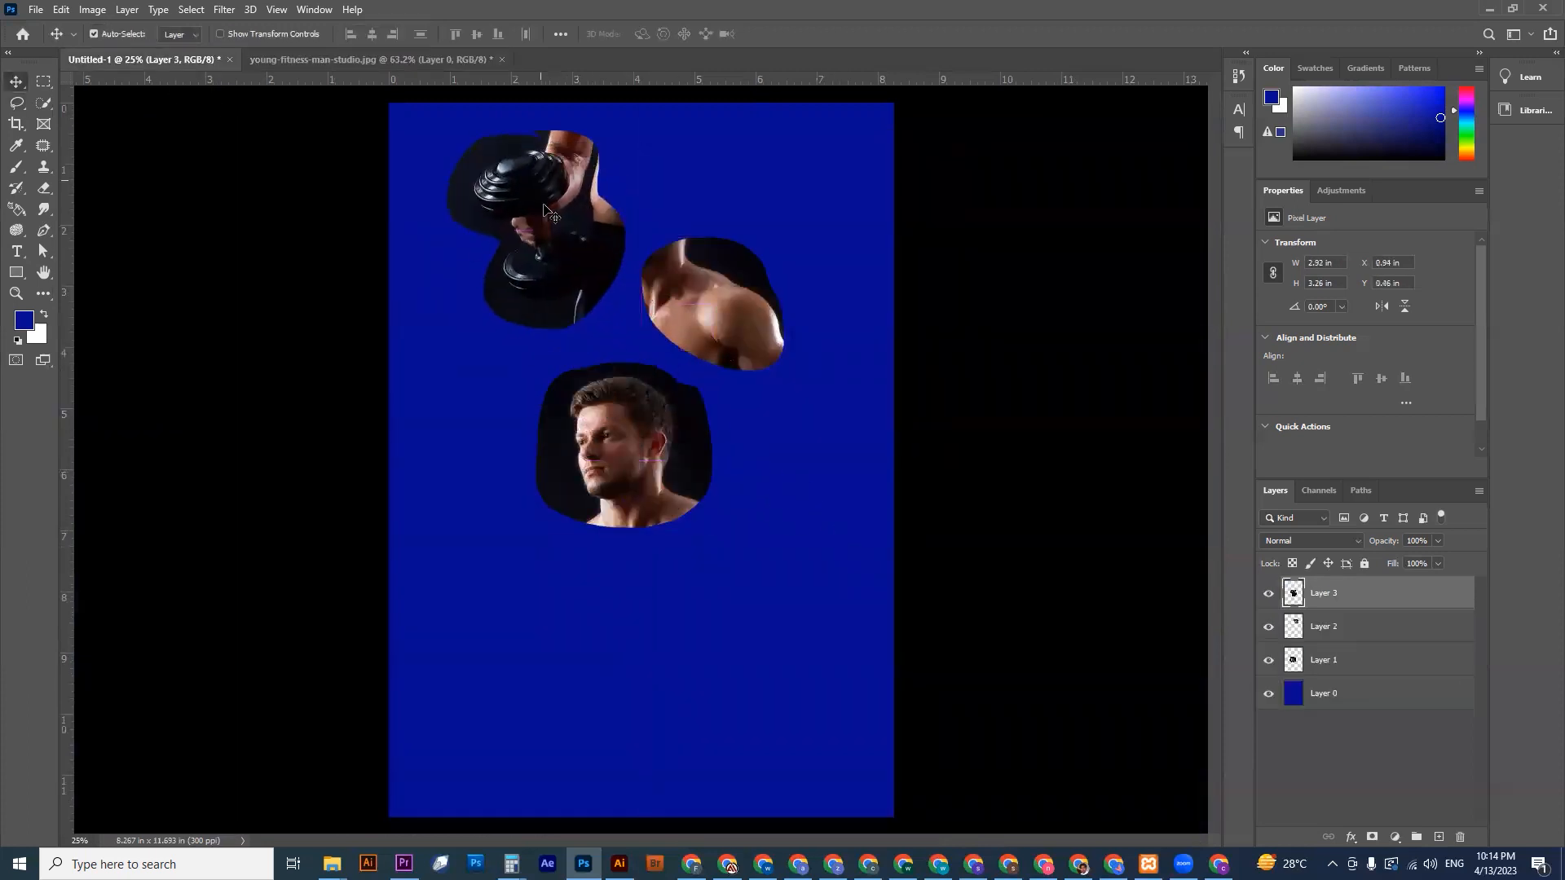